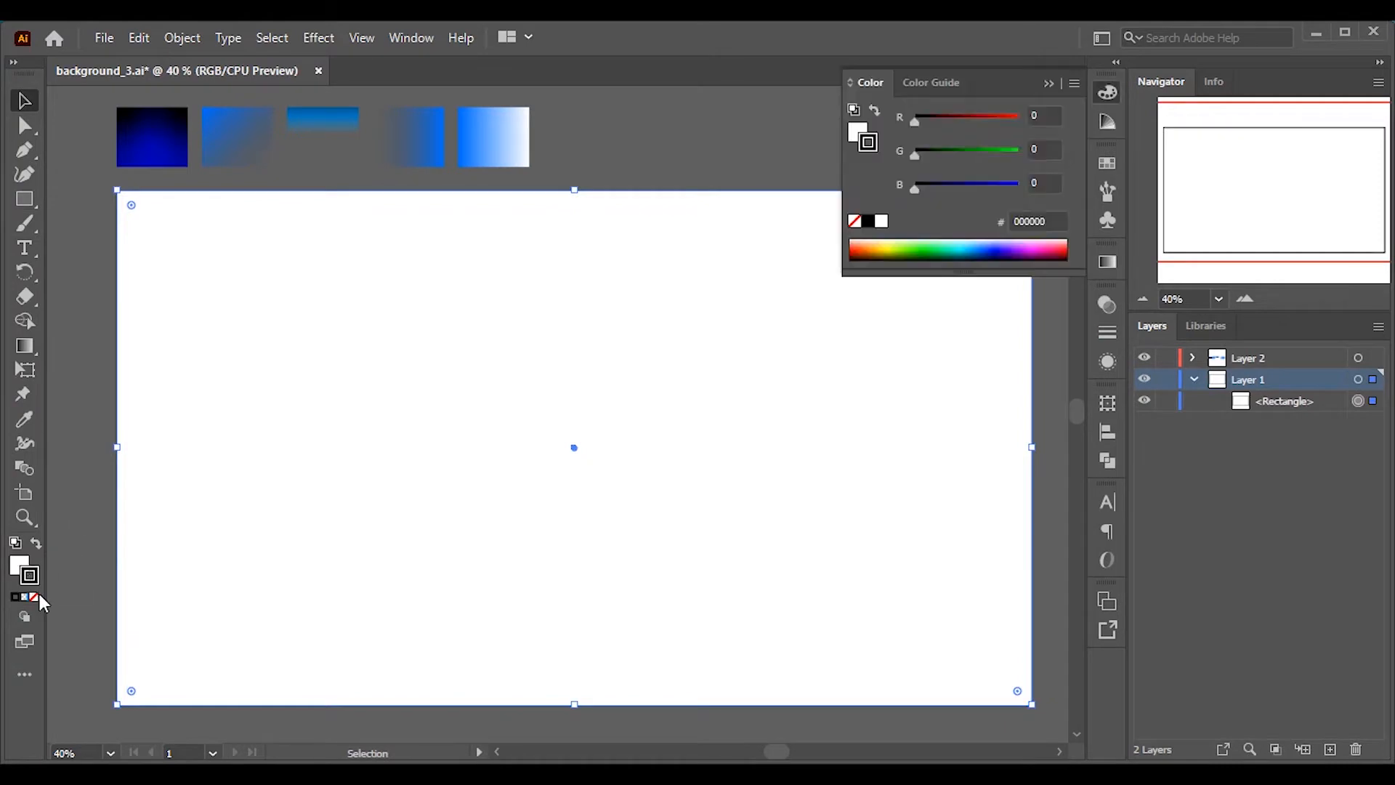
Remove the stroke from the white rectangle that covers the artboard
{"action": "left_click", "coordinate": [22, 563]}
{"action": "left_click", "coordinate": [1051, 84]}
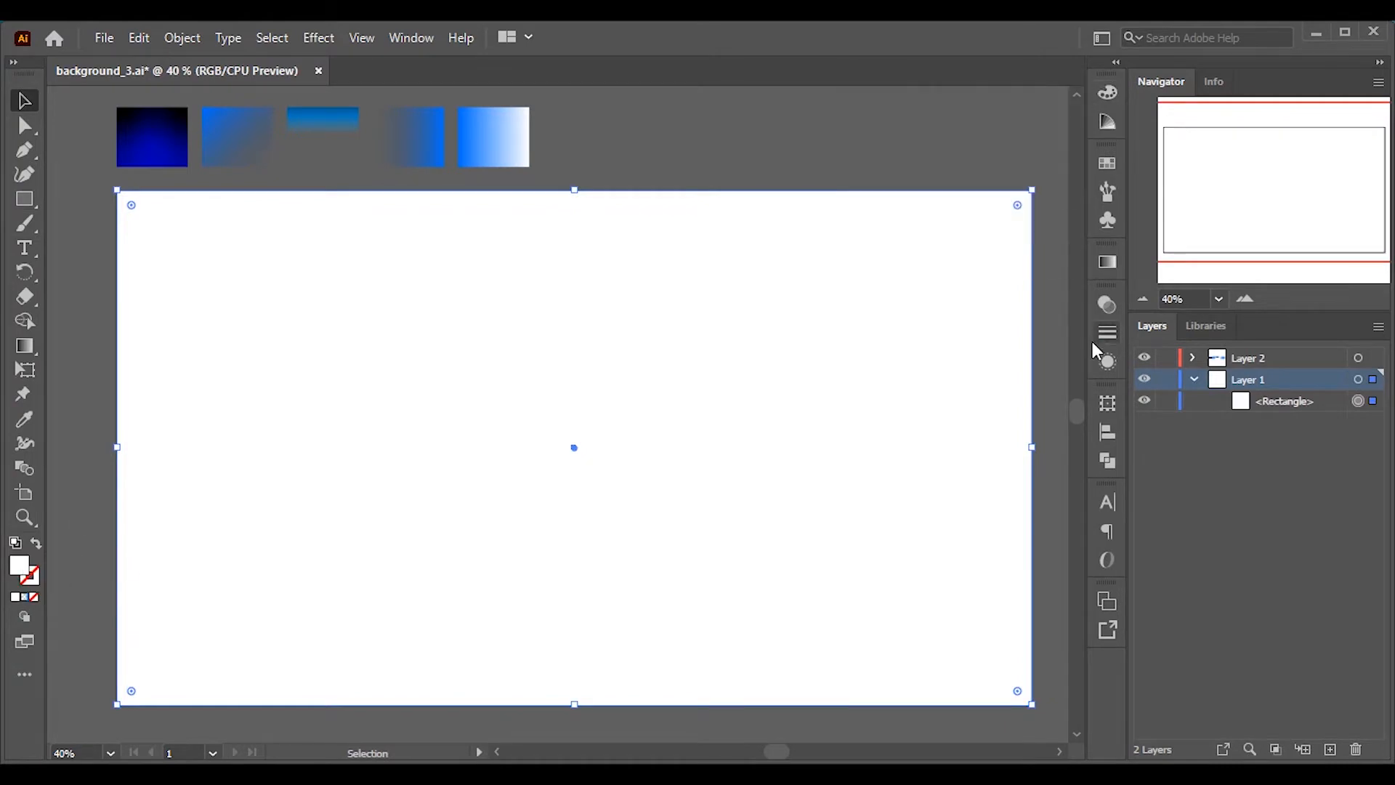
{"action": "left_click", "coordinate": [1108, 433]}
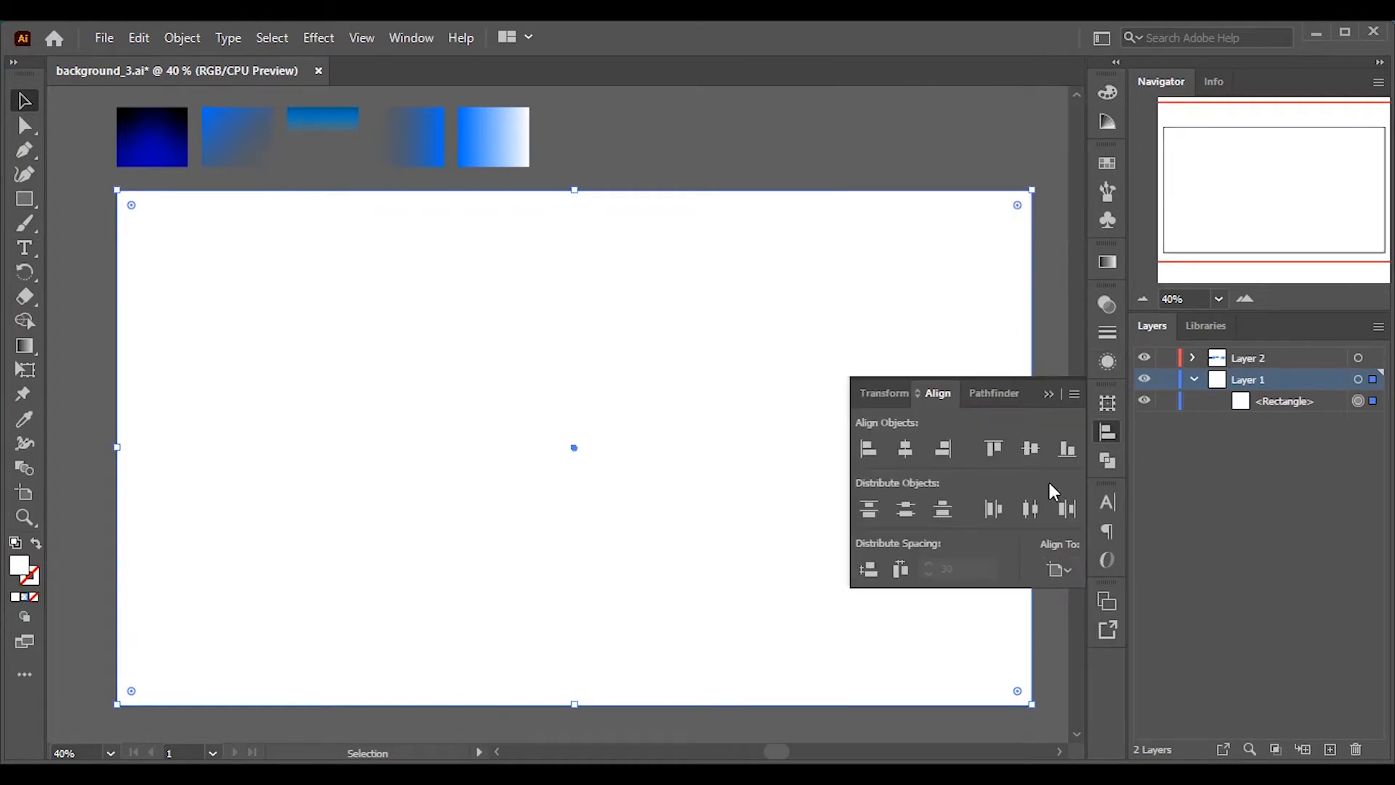
{"action": "left_click", "coordinate": [1049, 394]}
Fill the artboard-sized rectangle with the black-to-dark-blue gradient sampled from the first swatch square, and lock the rectangle
{"action": "left_click", "coordinate": [170, 131]}
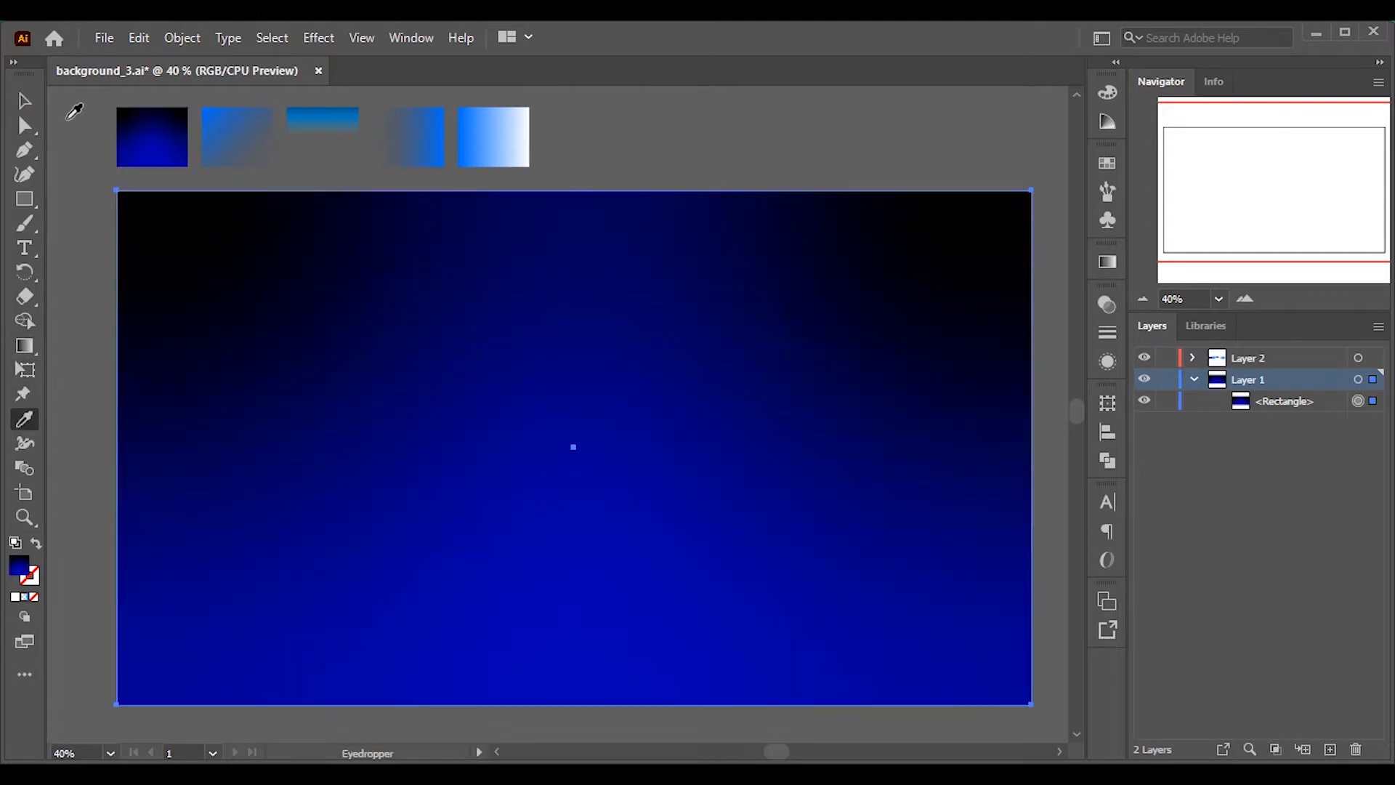
{"action": "left_click", "coordinate": [24, 101]}
{"action": "left_click", "coordinate": [1105, 263]}
{"action": "left_click", "coordinate": [1107, 263]}
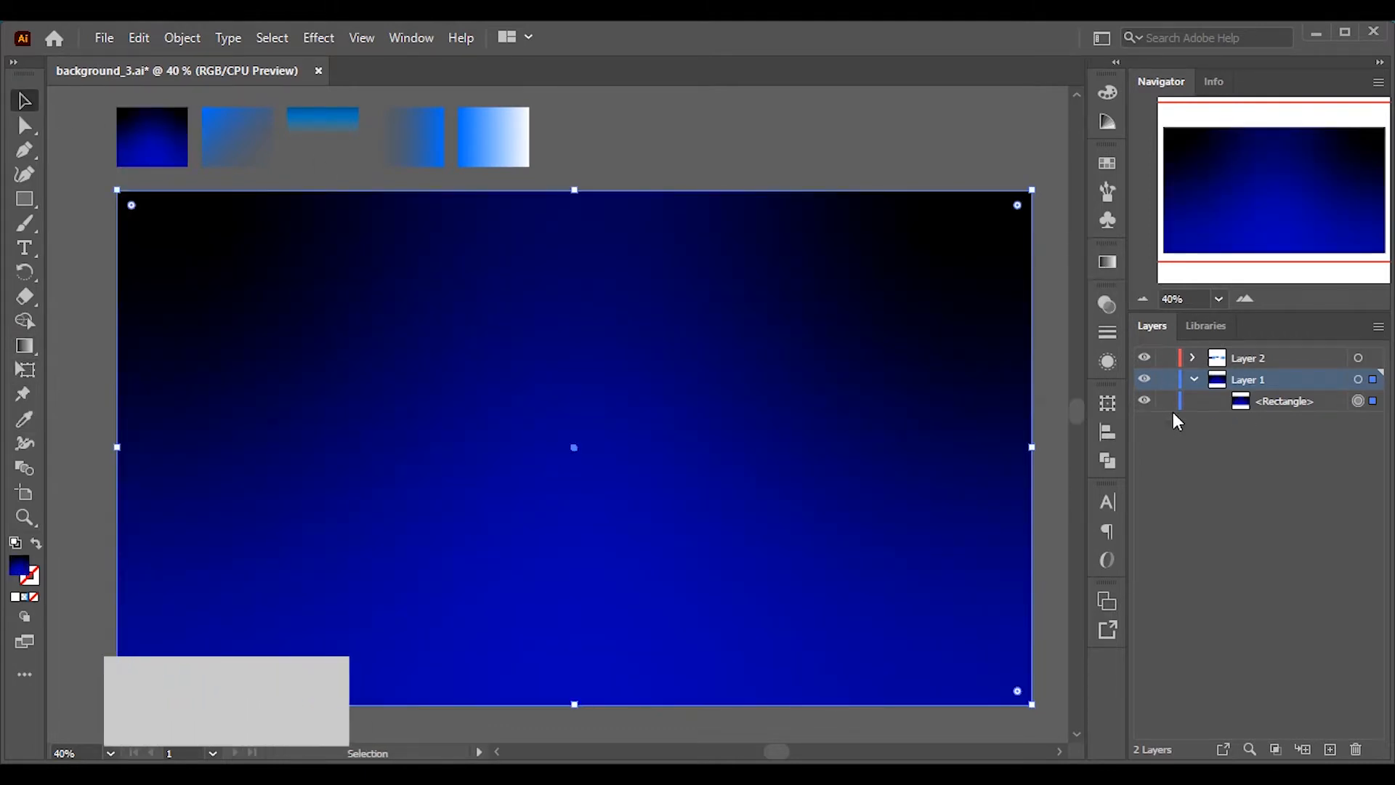
{"action": "left_click", "coordinate": [1166, 401]}
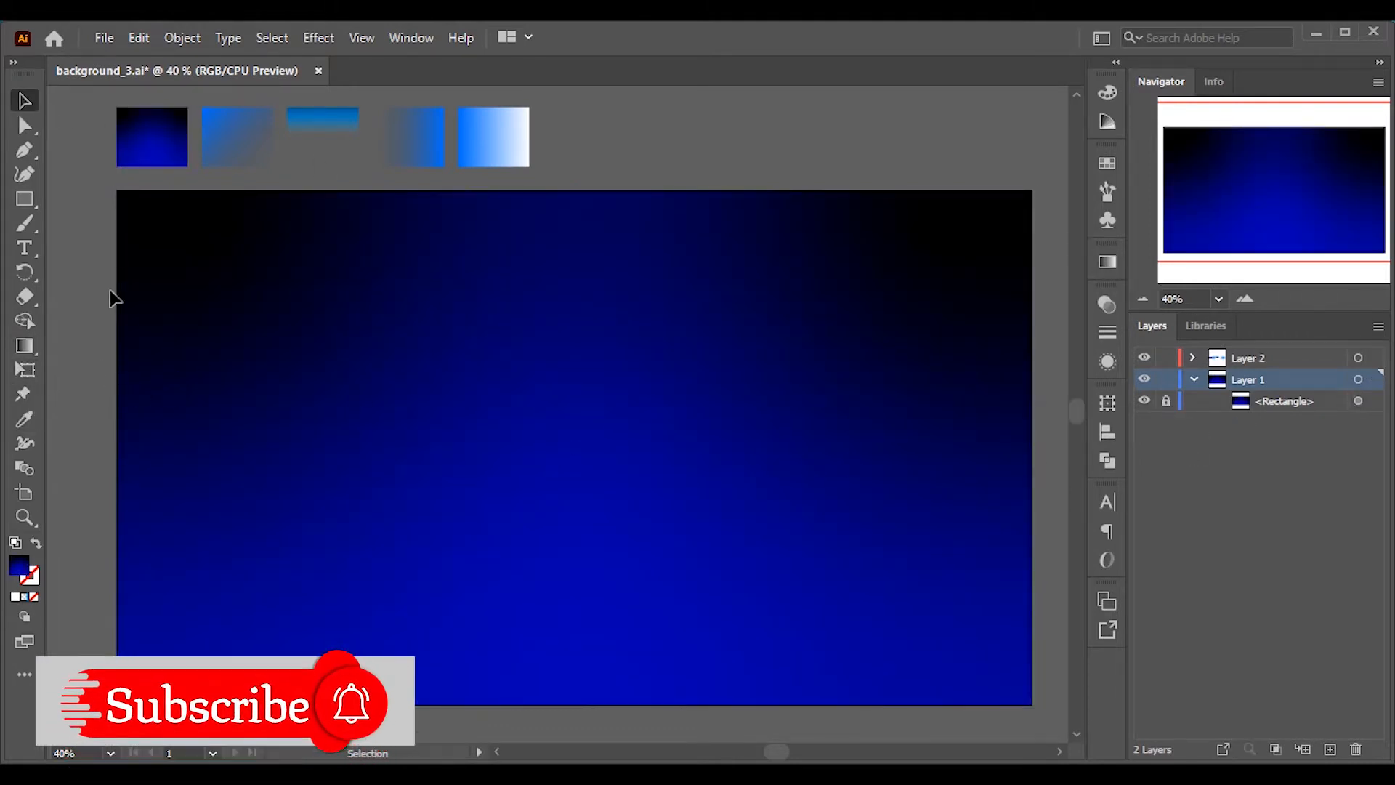
Draw a closed four-sided Pen shape that starts tall beyond the artboard's left edge and narrows to a short side on its right edge
{"action": "left_click", "coordinate": [24, 150]}
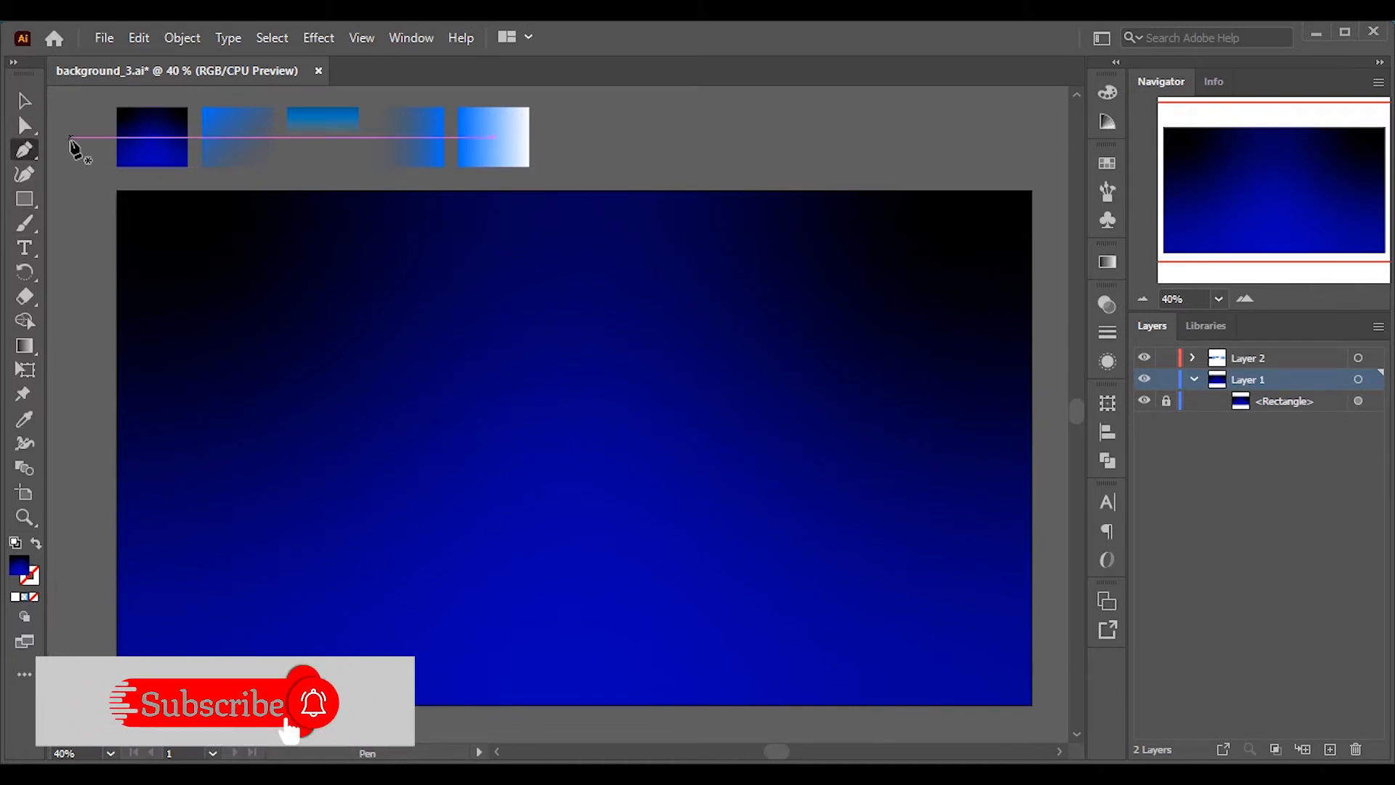
{"action": "left_click", "coordinate": [70, 136]}
{"action": "left_click", "coordinate": [76, 722]}
{"action": "left_click", "coordinate": [1030, 525]}
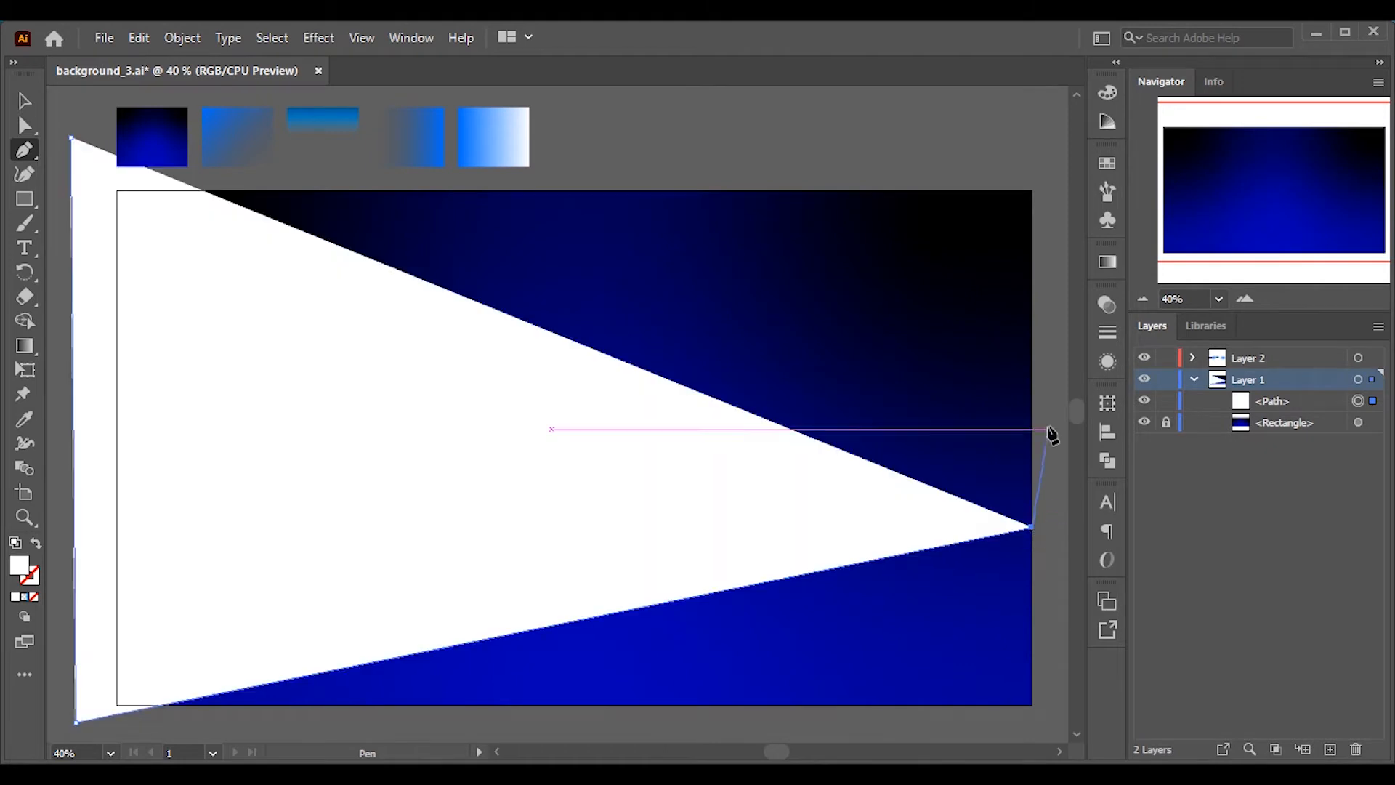
{"action": "left_click", "coordinate": [1031, 415]}
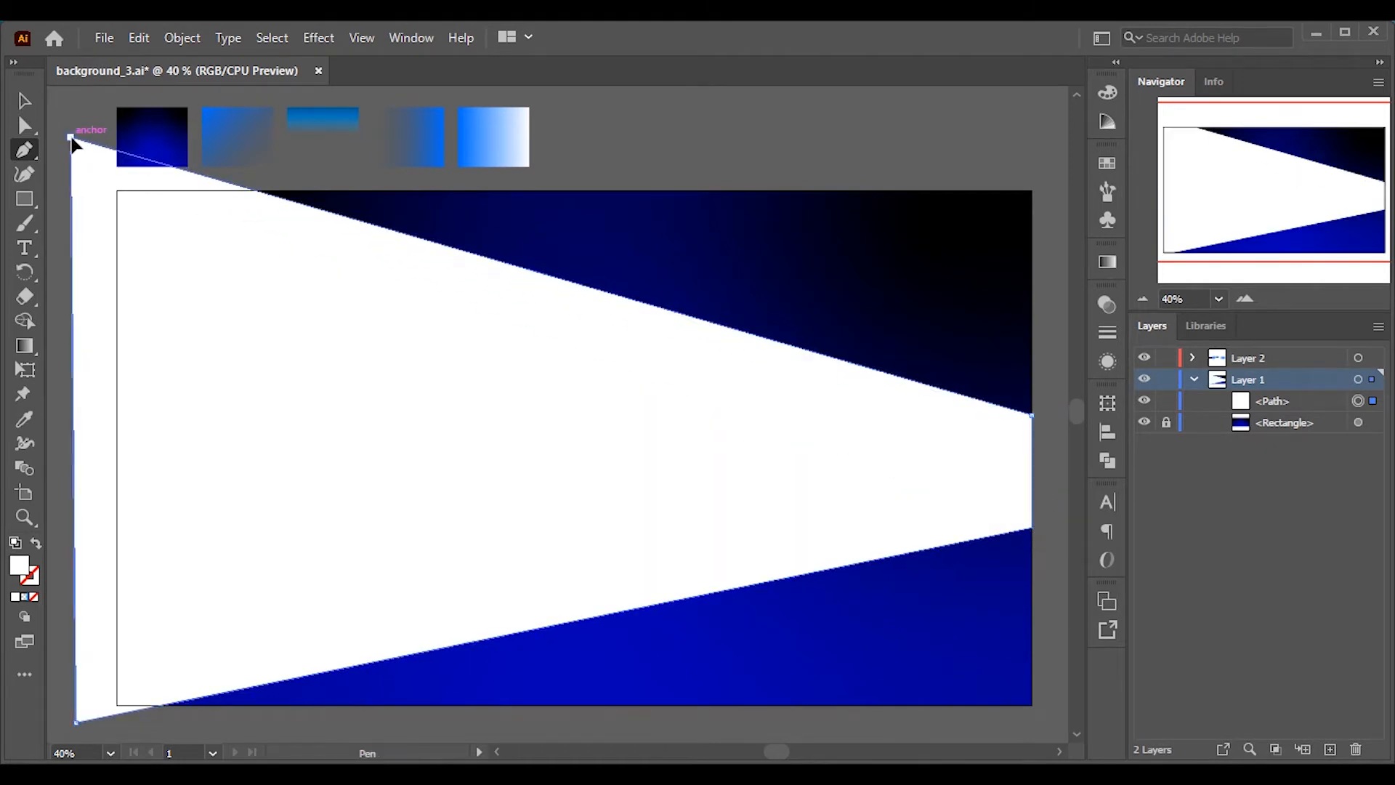
{"action": "left_click", "coordinate": [32, 100]}
Fill the tapering shape with the blue-to-transparent gradient sampled from the third swatch above the artboard
{"action": "left_click", "coordinate": [41, 414]}
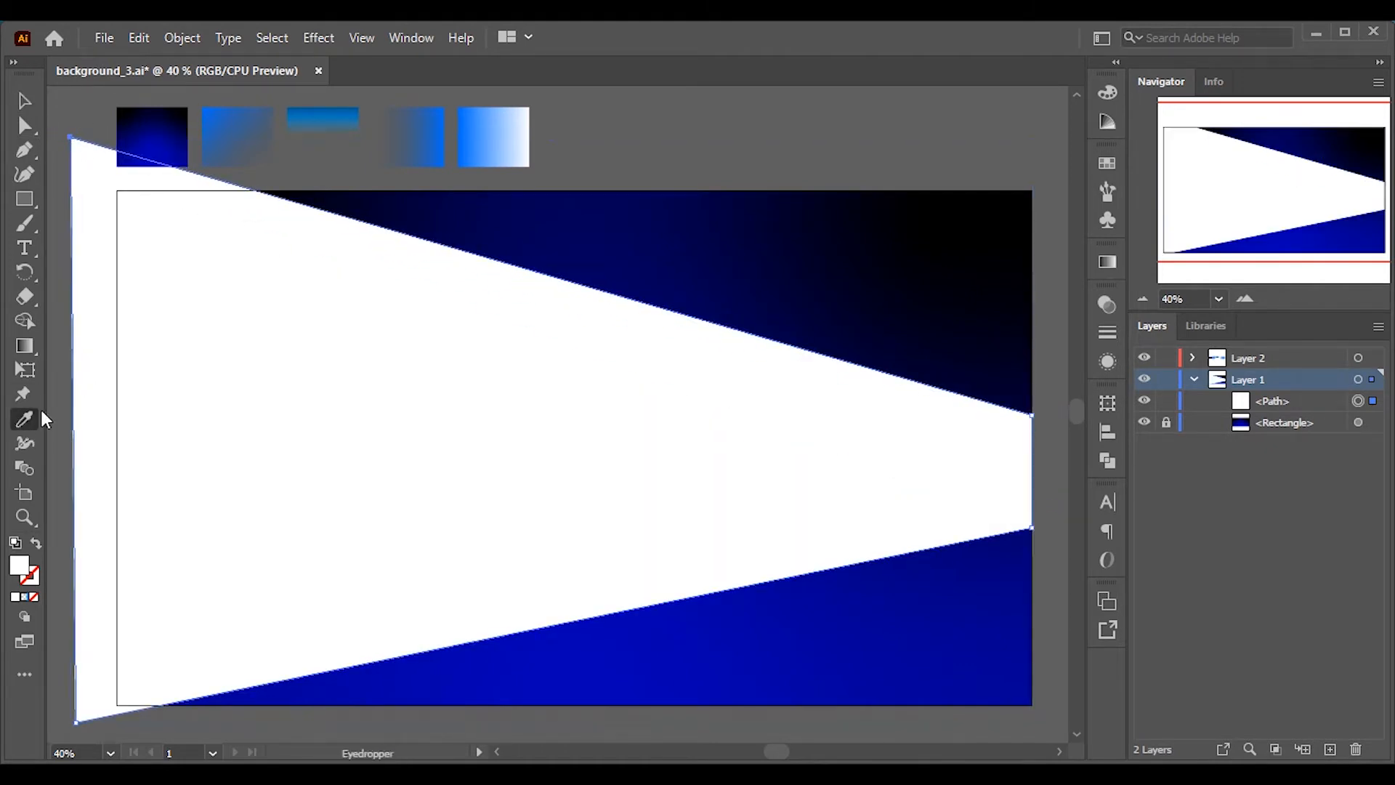
{"action": "left_click", "coordinate": [331, 121]}
{"action": "key", "text": "v"}
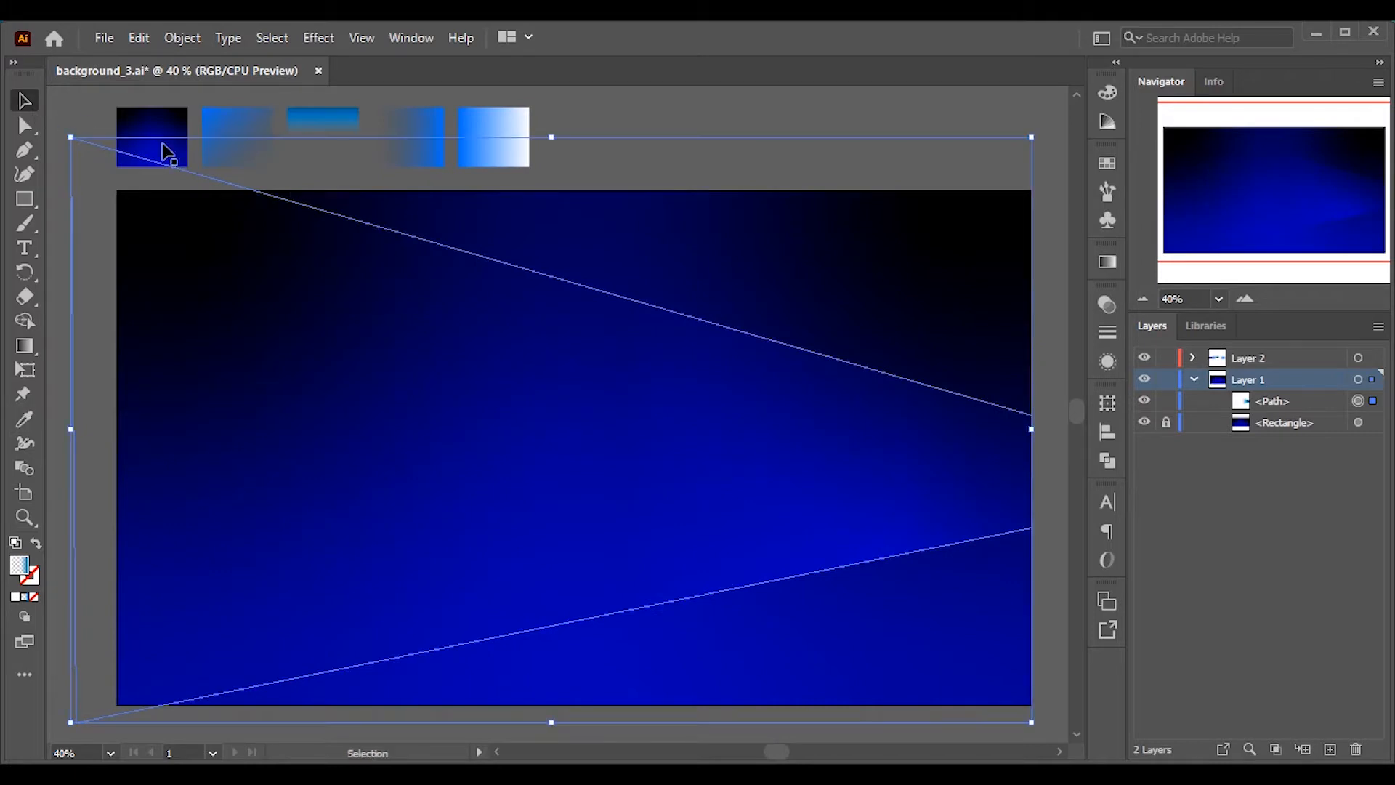
Hide the background rectangle and set the tapering shape's gradient angle to 90°
{"action": "left_click", "coordinate": [1145, 423]}
{"action": "left_click", "coordinate": [1107, 263]}
{"action": "left_click", "coordinate": [999, 363]}
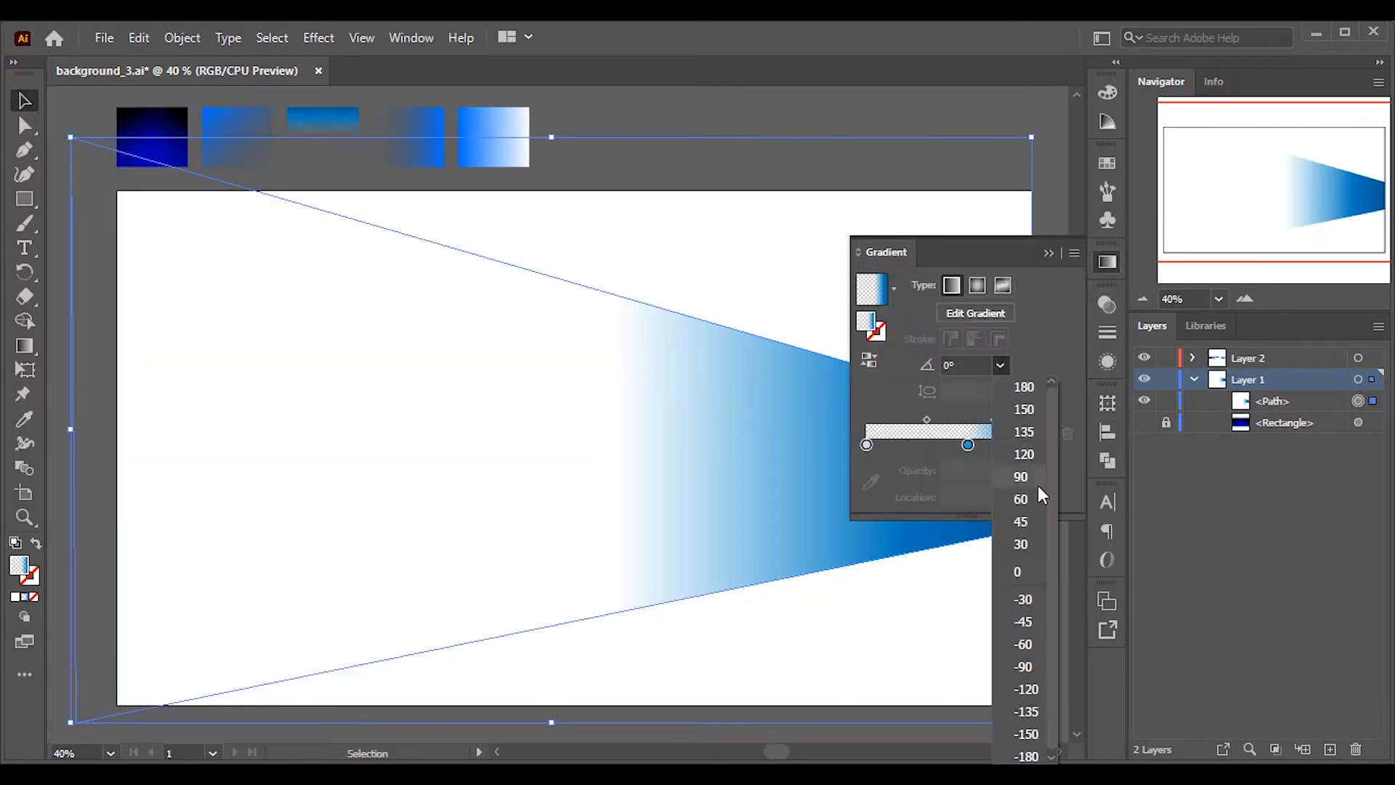
{"action": "left_click", "coordinate": [1022, 477]}
{"action": "left_click", "coordinate": [1048, 252]}
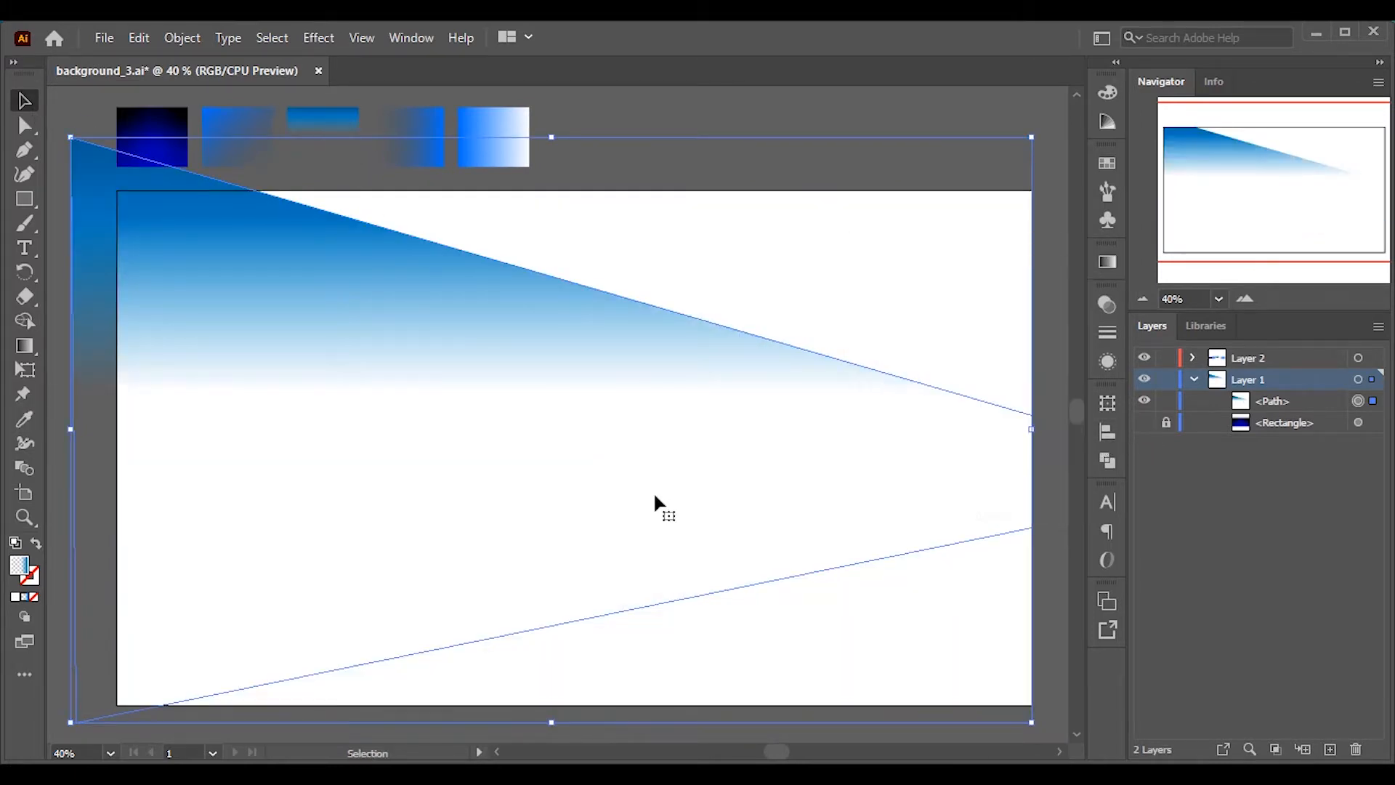
Duplicate the tapering gradient shape upward twice at equal spacing and group all three shapes
{"action": "left_click_drag", "start_coordinate": [448, 372], "coordinate": [448, 154]}
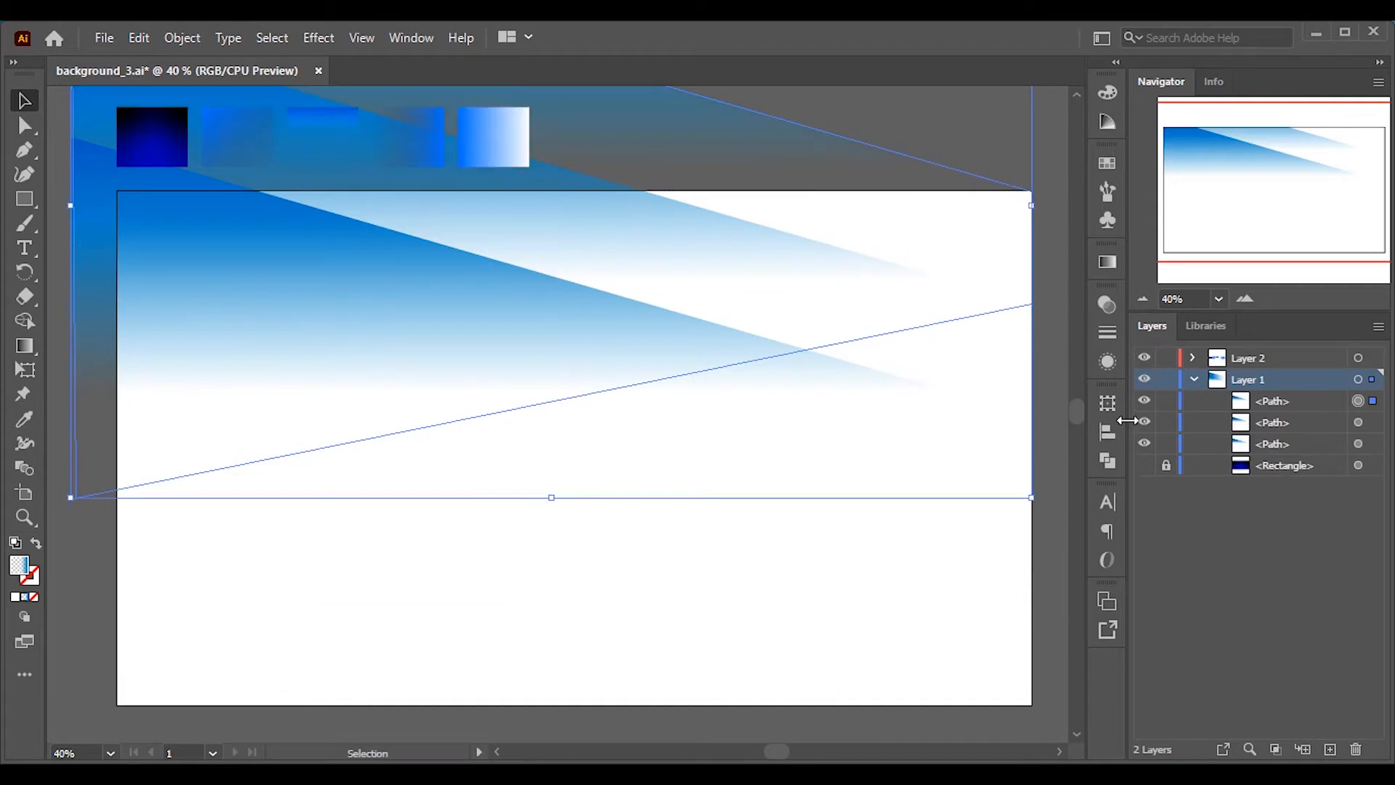
{"action": "left_click", "coordinate": [1372, 443], "text": "shift"}
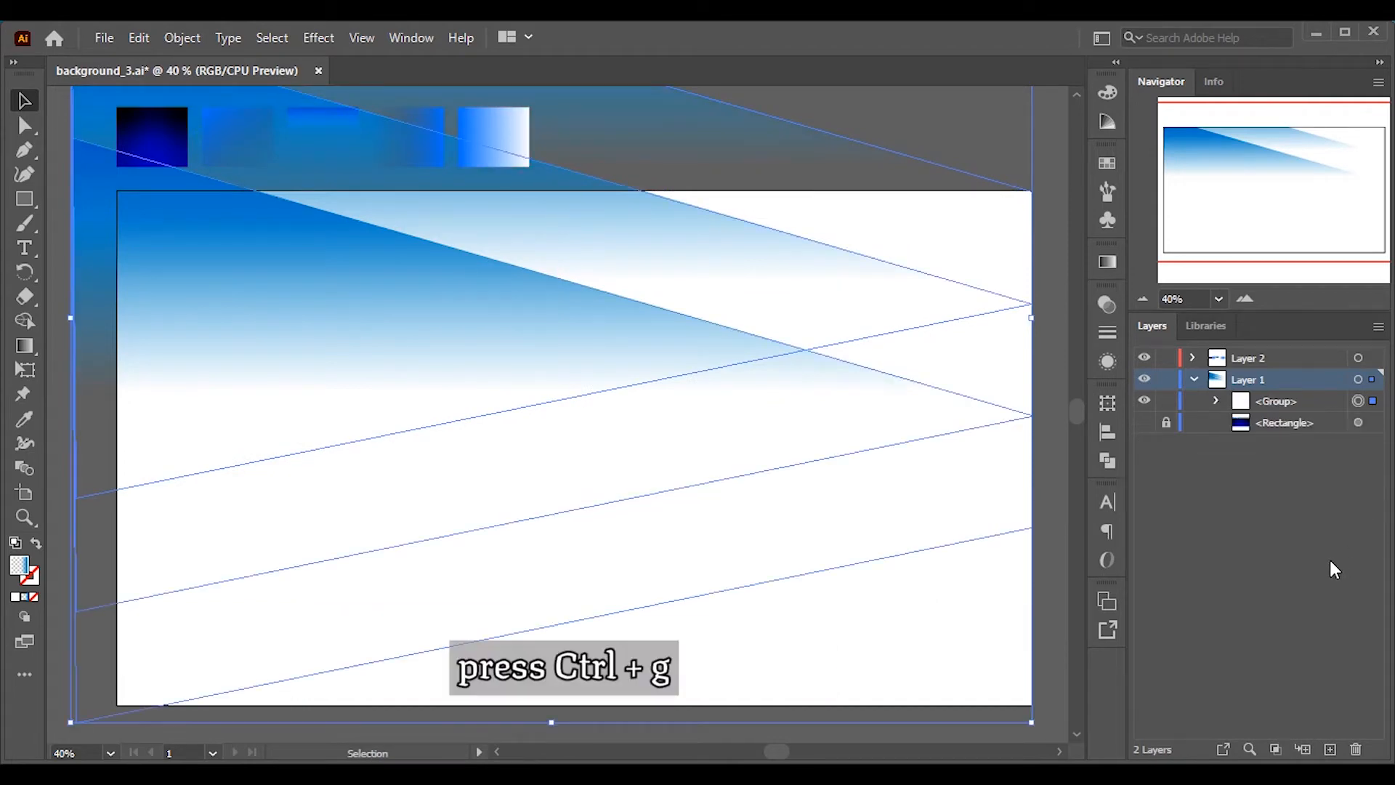
{"action": "key", "text": "ctrl+g"}
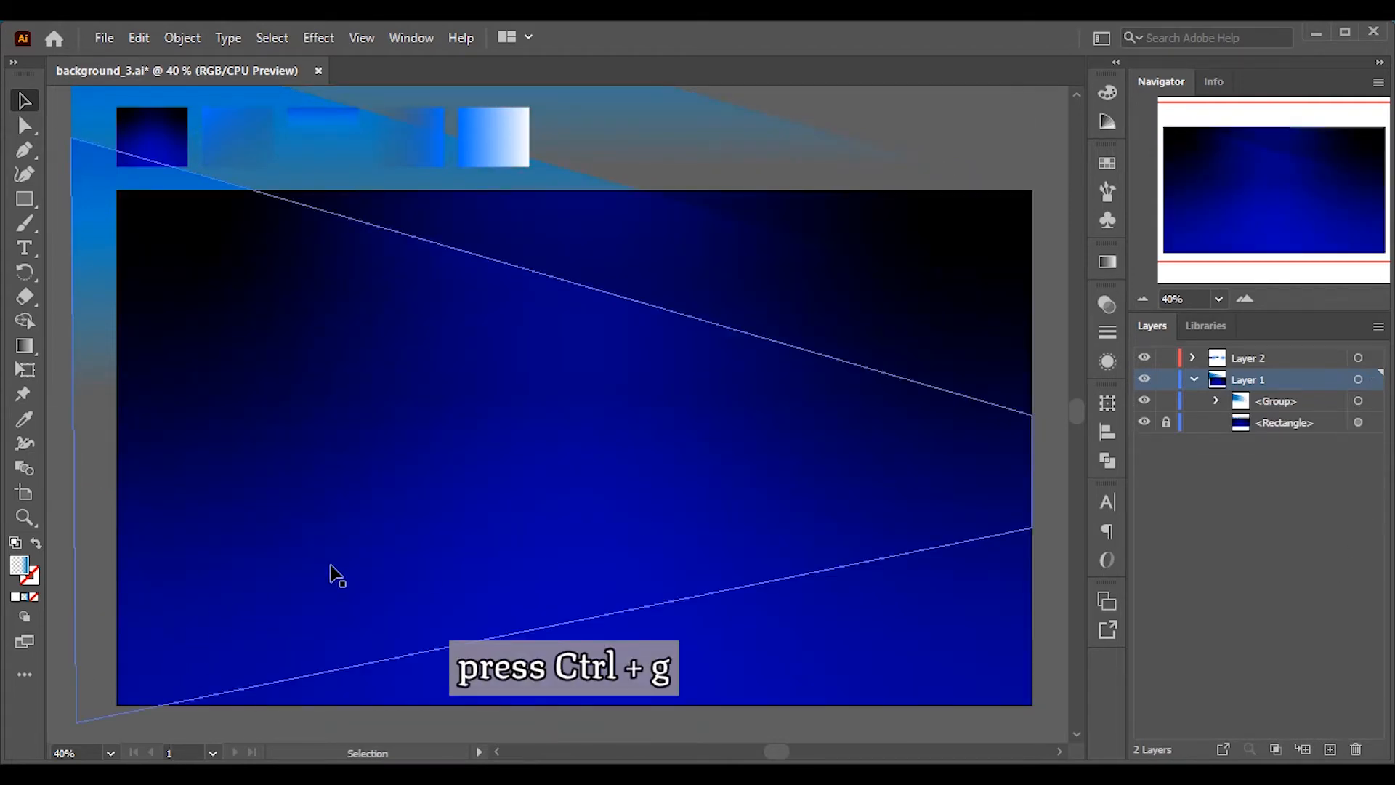
Shift only the uppermost shape inside the group downward, closer to the other two shapes
{"action": "left_click", "coordinate": [1216, 400]}
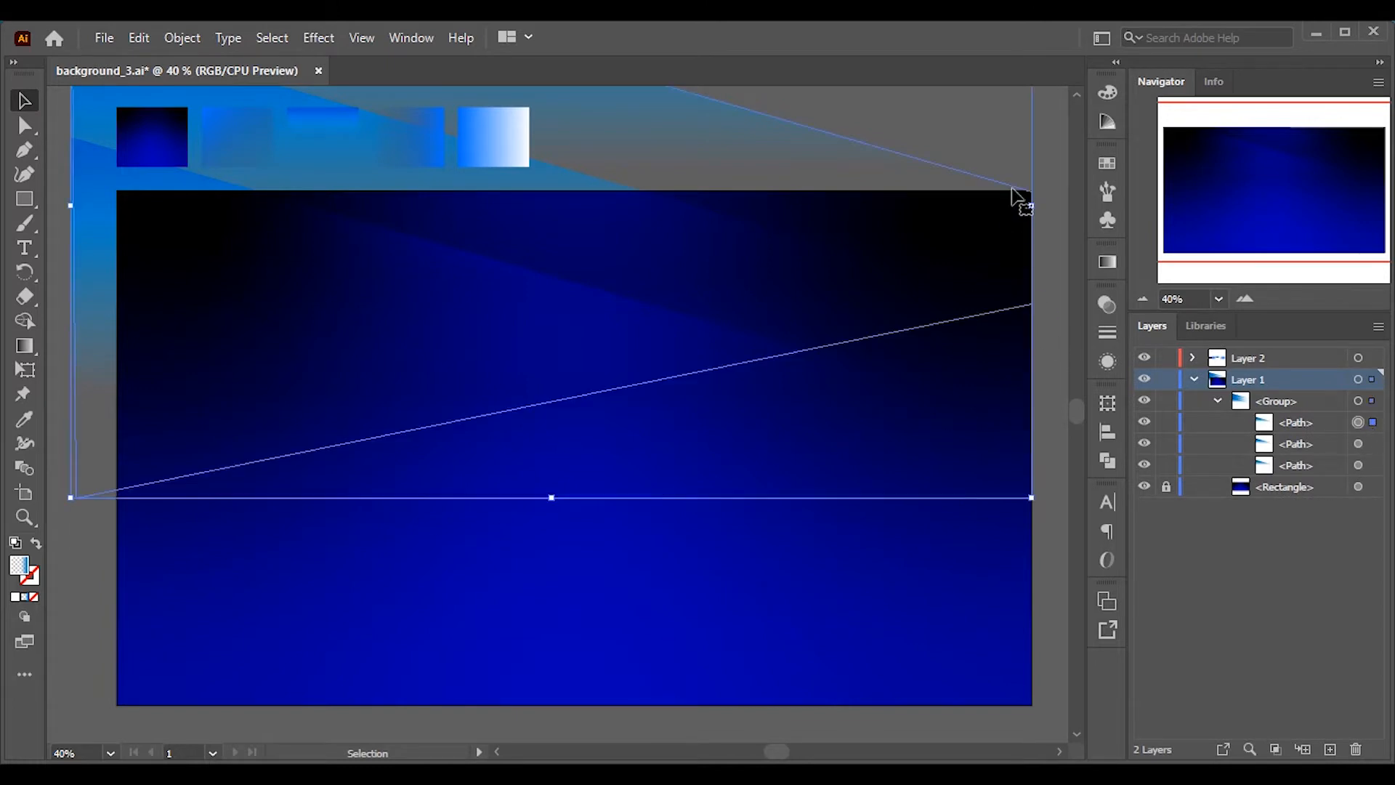
{"action": "key", "text": "Down"}
{"action": "key", "text": "Down"}
{"action": "key", "text": "Down"}
{"action": "key", "text": "Down"}
{"action": "key", "text": "Down"}
{"action": "key", "text": "Down"}
{"action": "key", "text": "Down"}
{"action": "key", "text": "Down"}
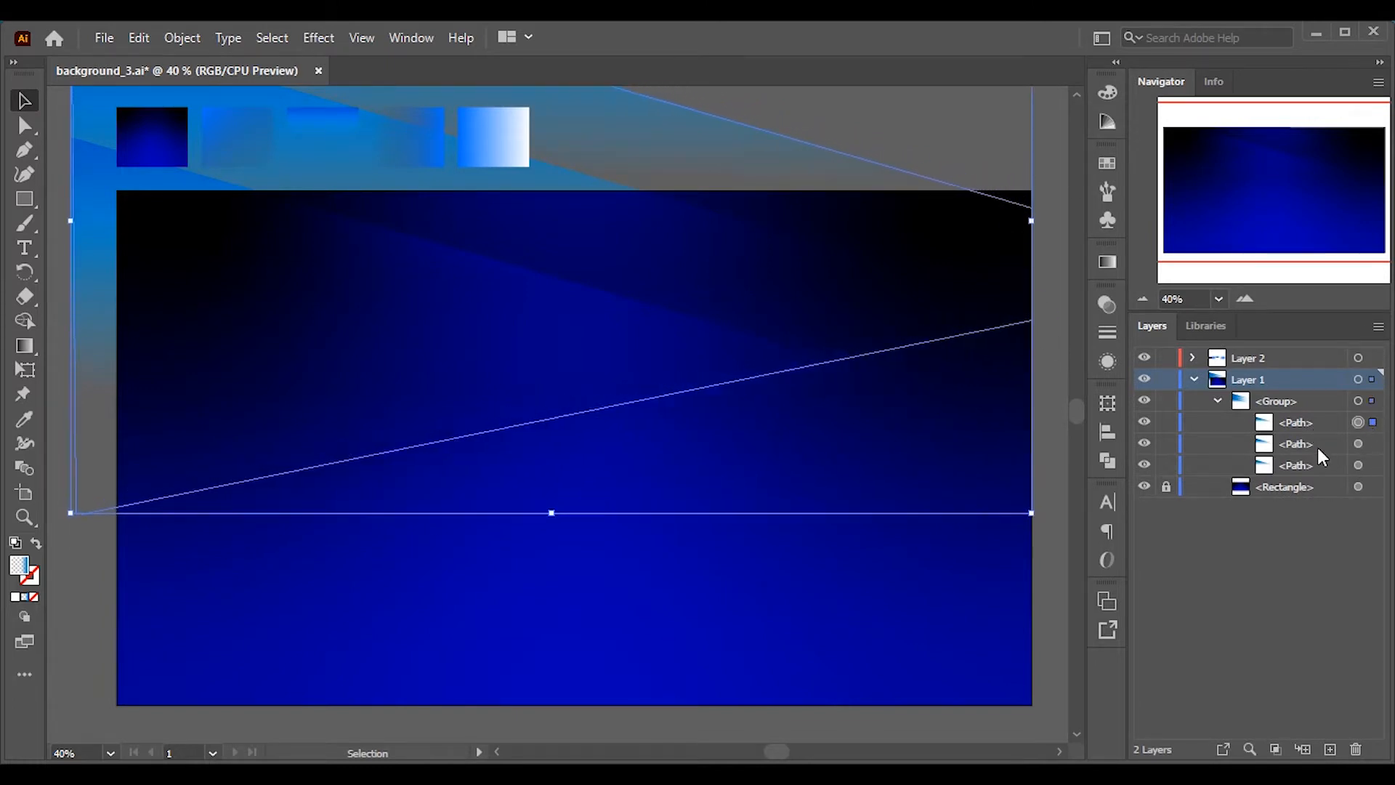
{"action": "key", "text": "Down"}
{"action": "key", "text": "Down"}
{"action": "key", "text": "Down"}
{"action": "key", "text": "Down"}
{"action": "key", "text": "Down"}
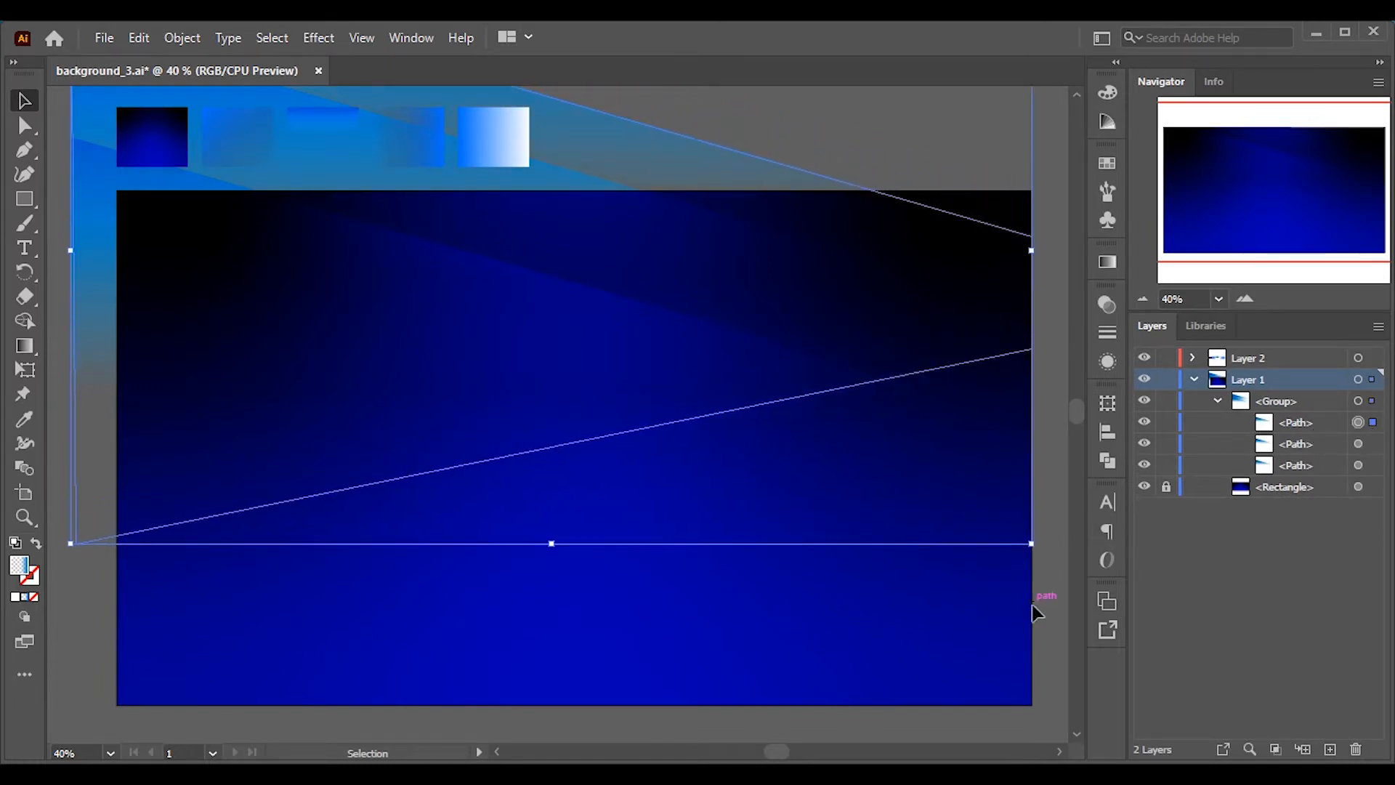
{"action": "left_click", "coordinate": [1051, 612]}
{"action": "left_click", "coordinate": [1217, 400]}
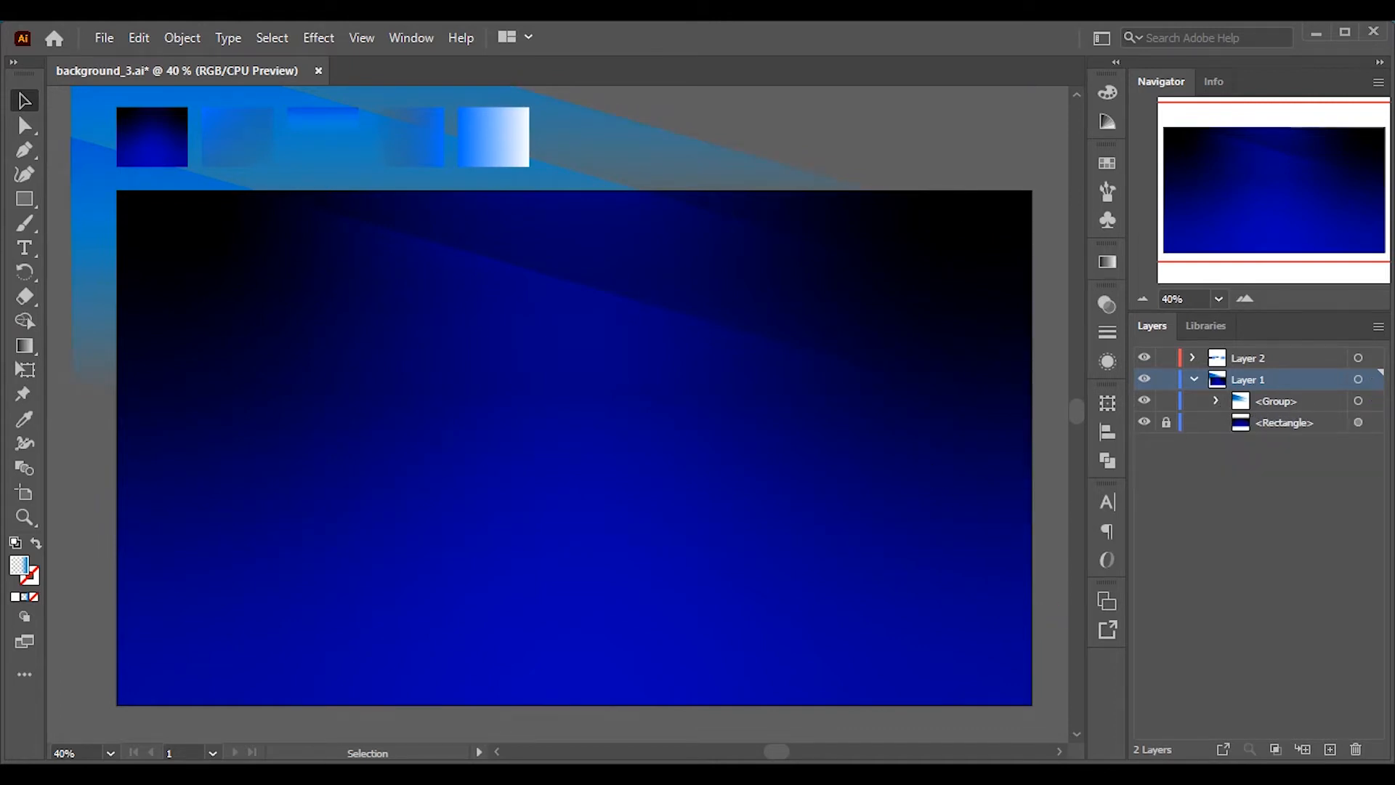
Draw a closed Pen triangle joining the artboard's bottom-left, top-left and top-right corners
{"action": "left_click", "coordinate": [116, 705]}
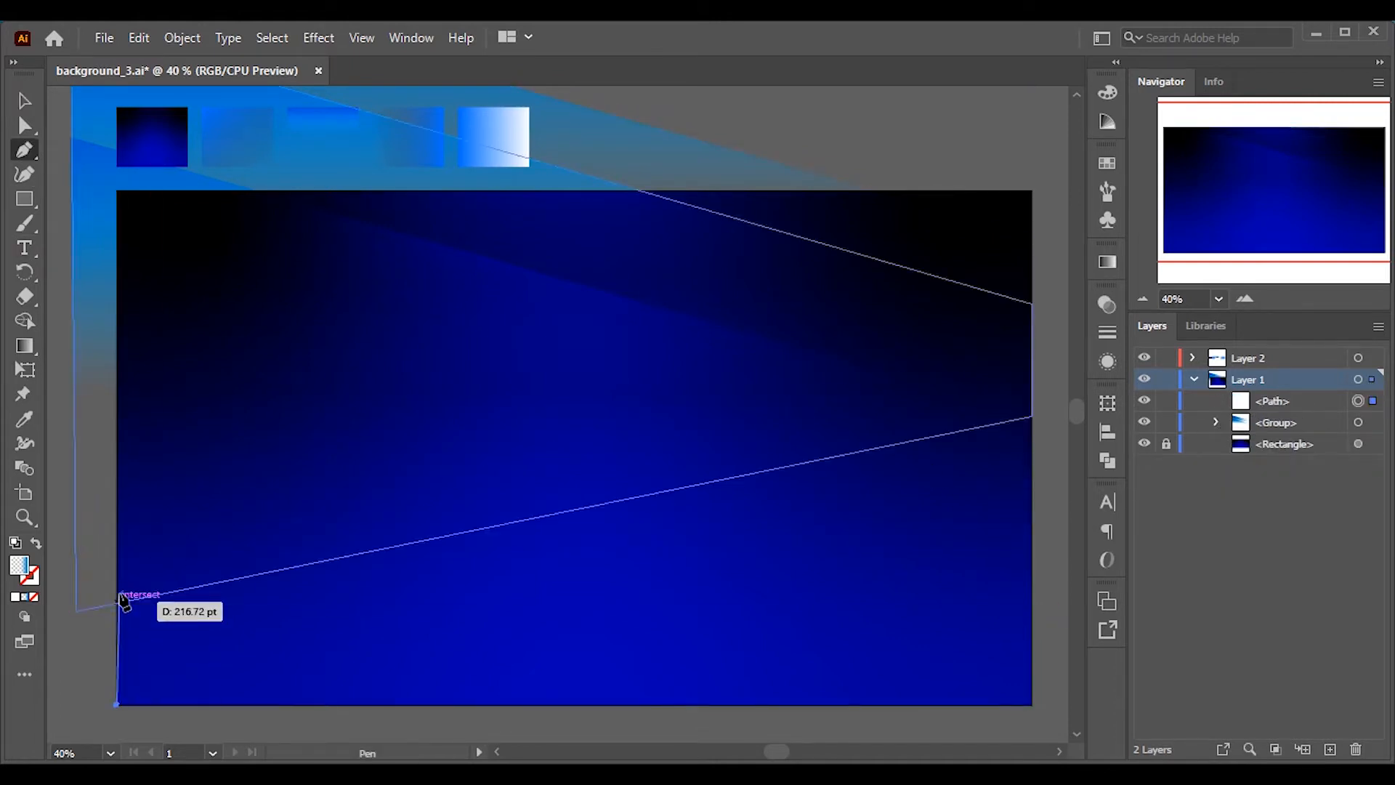
{"action": "left_click", "coordinate": [116, 191]}
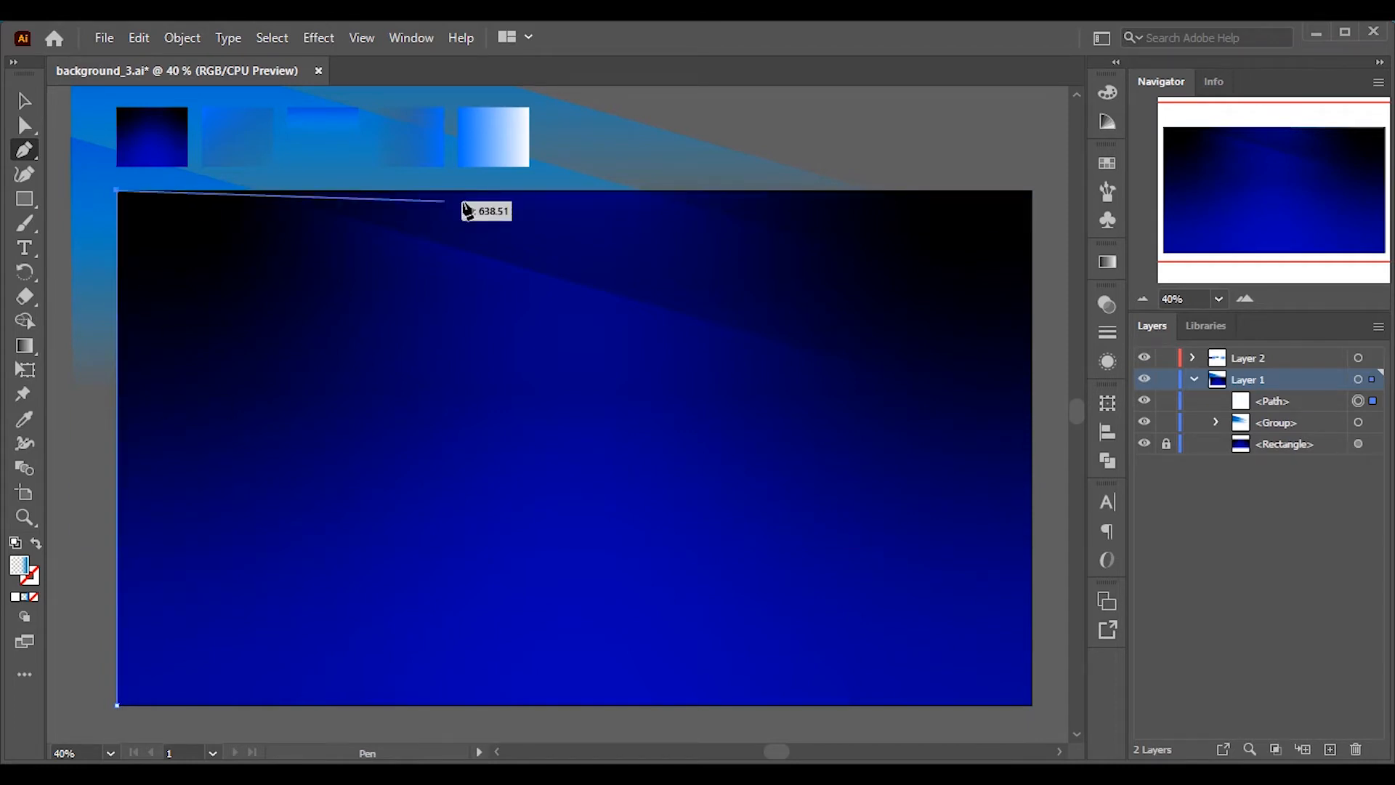
{"action": "left_click", "coordinate": [1032, 192]}
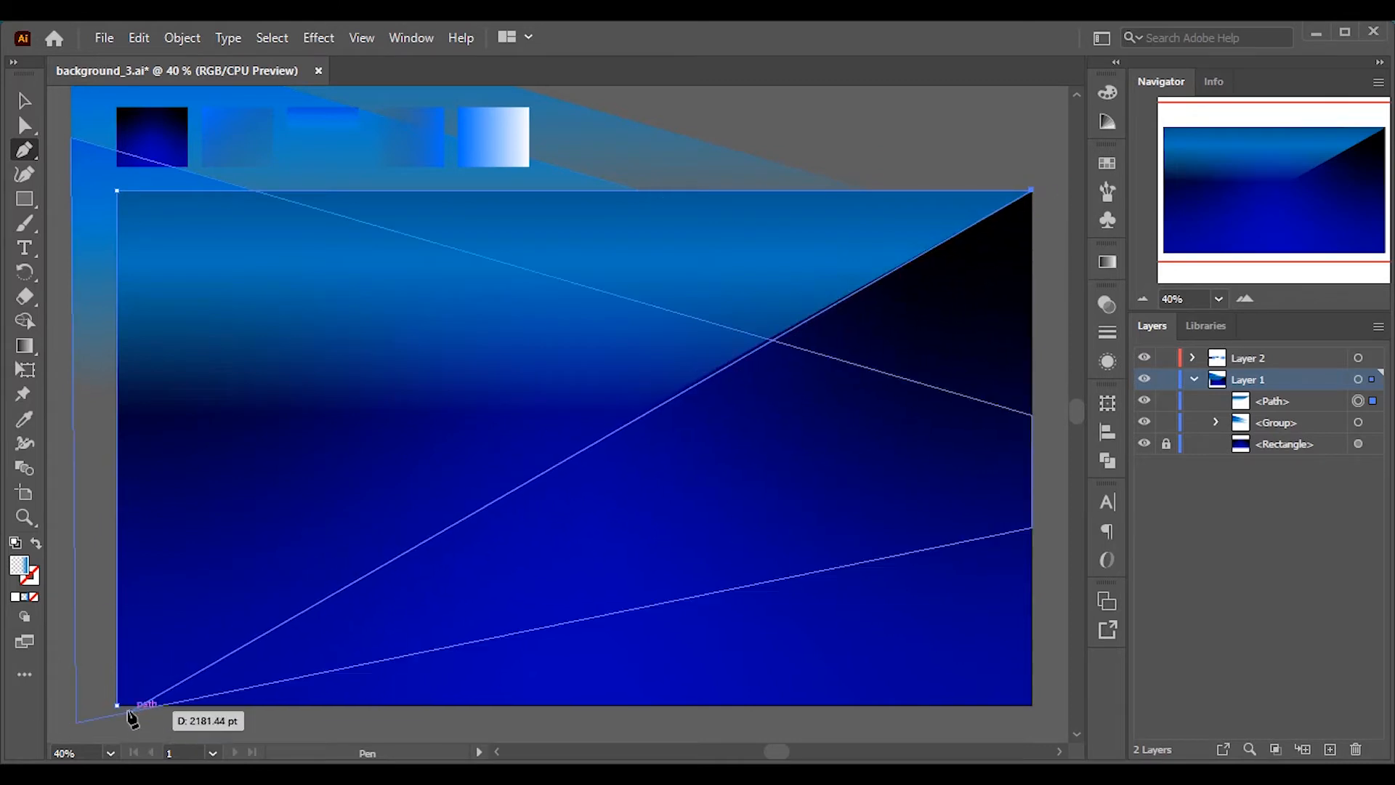
{"action": "left_click", "coordinate": [26, 103]}
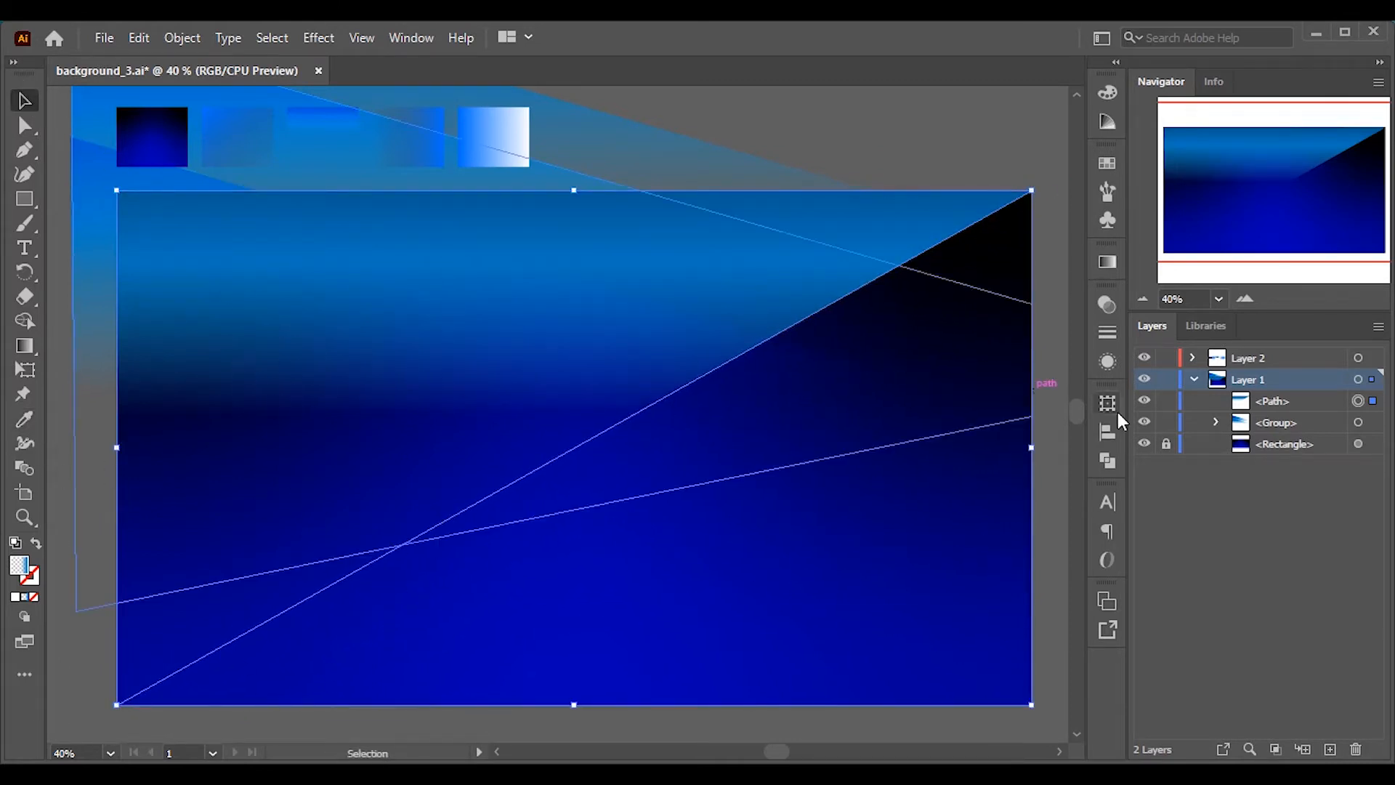
Apply the fourth swatch's blue-to-transparent gradient to the triangle with the first group hidden, and set the gradient angle to 0°
{"action": "left_click", "coordinate": [24, 419]}
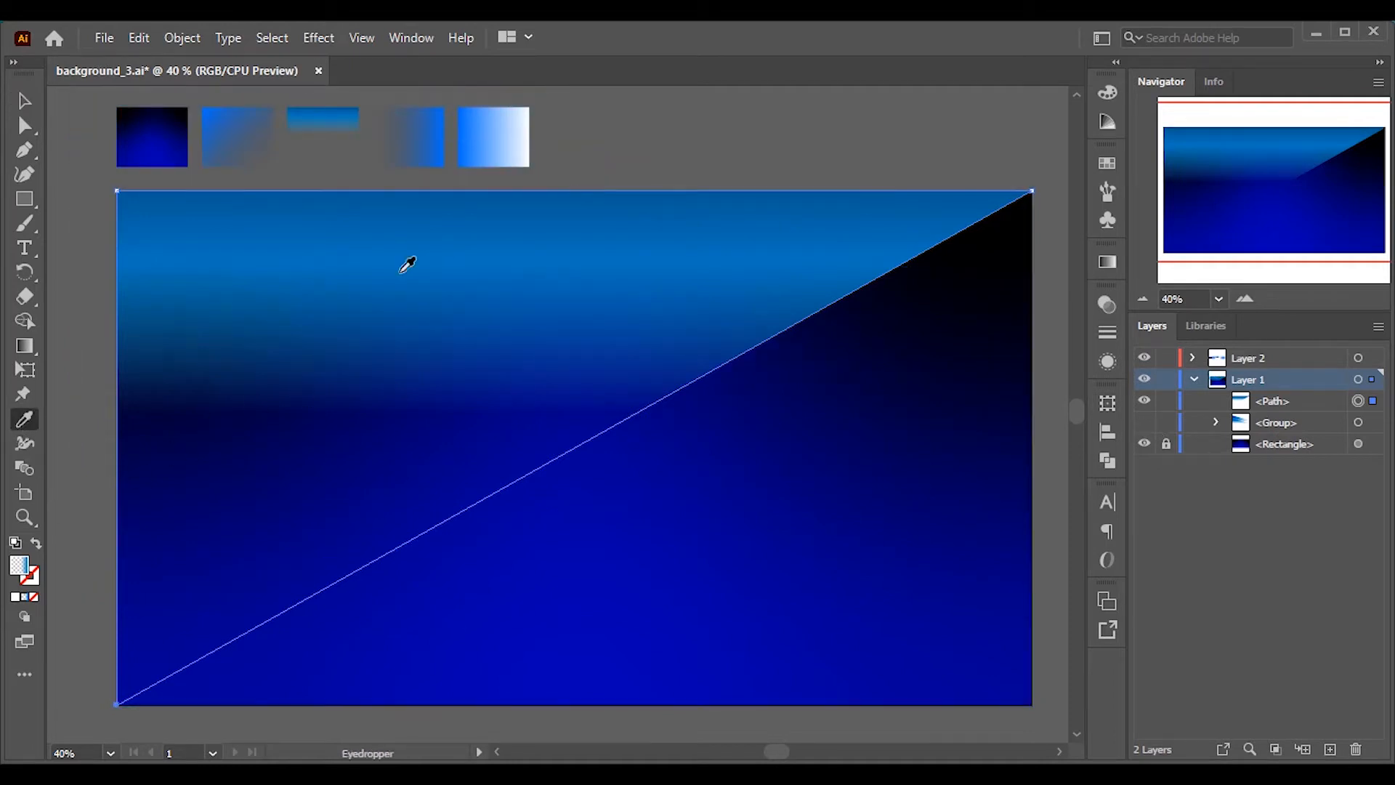
{"action": "left_click", "coordinate": [433, 148]}
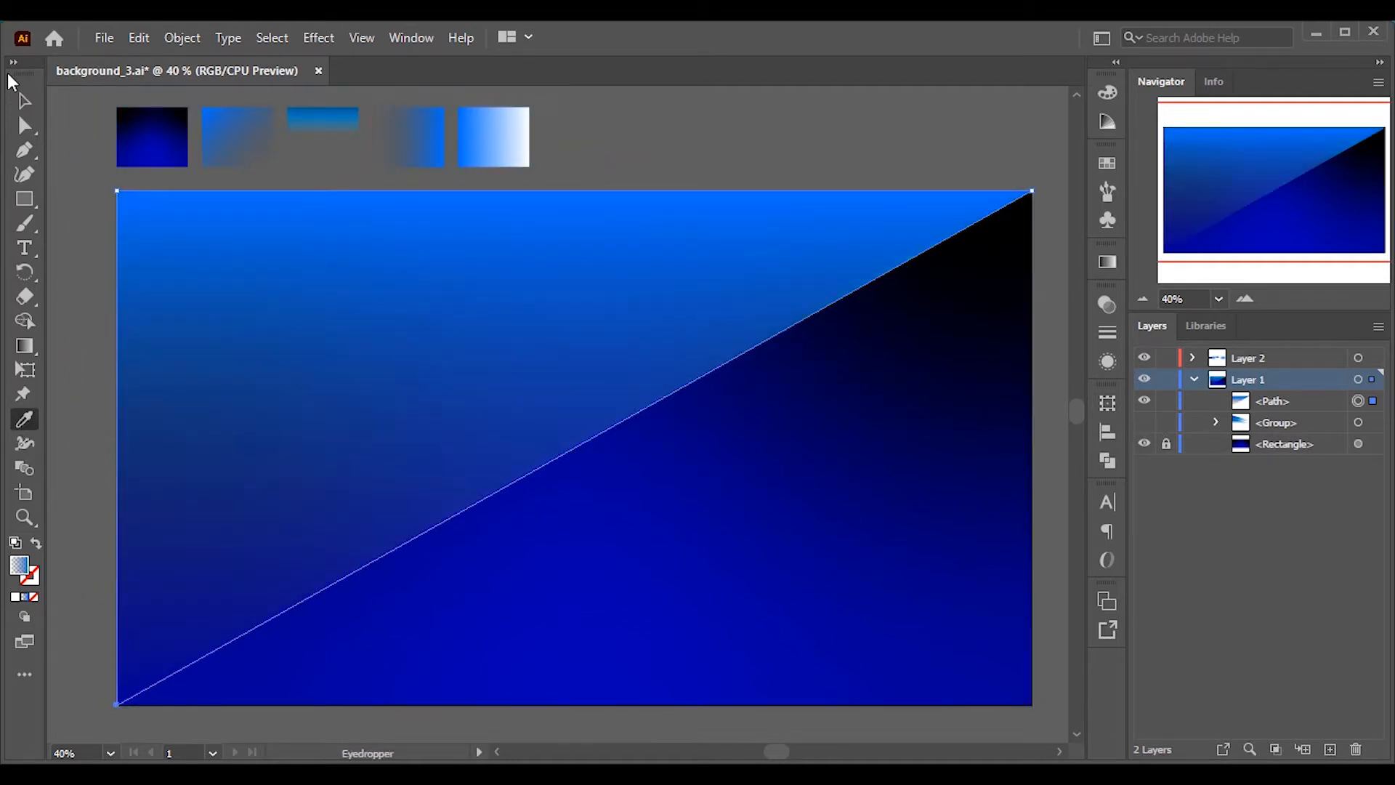
{"action": "left_click", "coordinate": [27, 105]}
{"action": "left_click", "coordinate": [1107, 263]}
{"action": "left_click", "coordinate": [1000, 364]}
{"action": "left_click", "coordinate": [1035, 560]}
{"action": "left_click", "coordinate": [1047, 251]}
{"action": "left_click", "coordinate": [885, 171]}
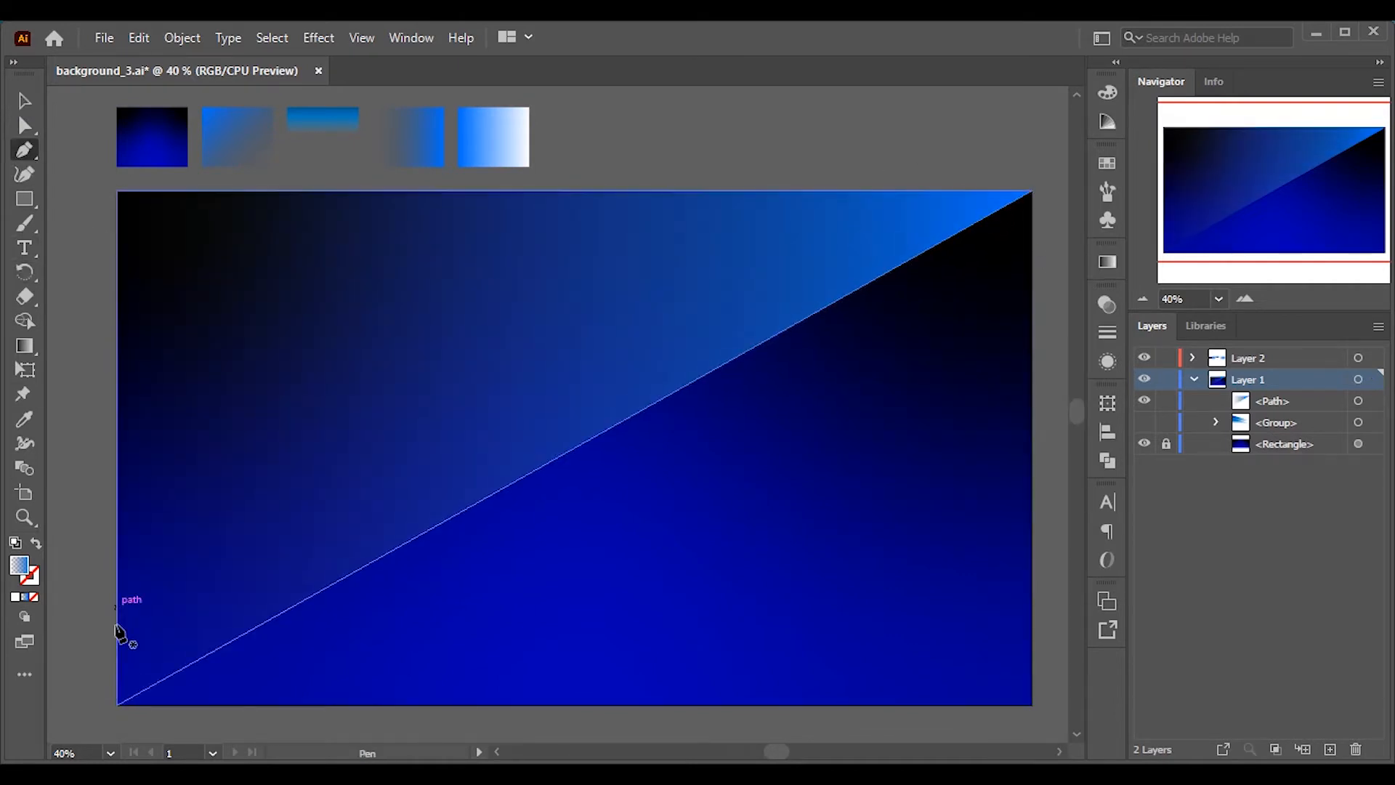
Draw a closed four-sided Pen band running diagonally from the artboard's lower-left edge to its upper-right edge
{"action": "left_click", "coordinate": [117, 704]}
{"action": "left_click", "coordinate": [117, 546]}
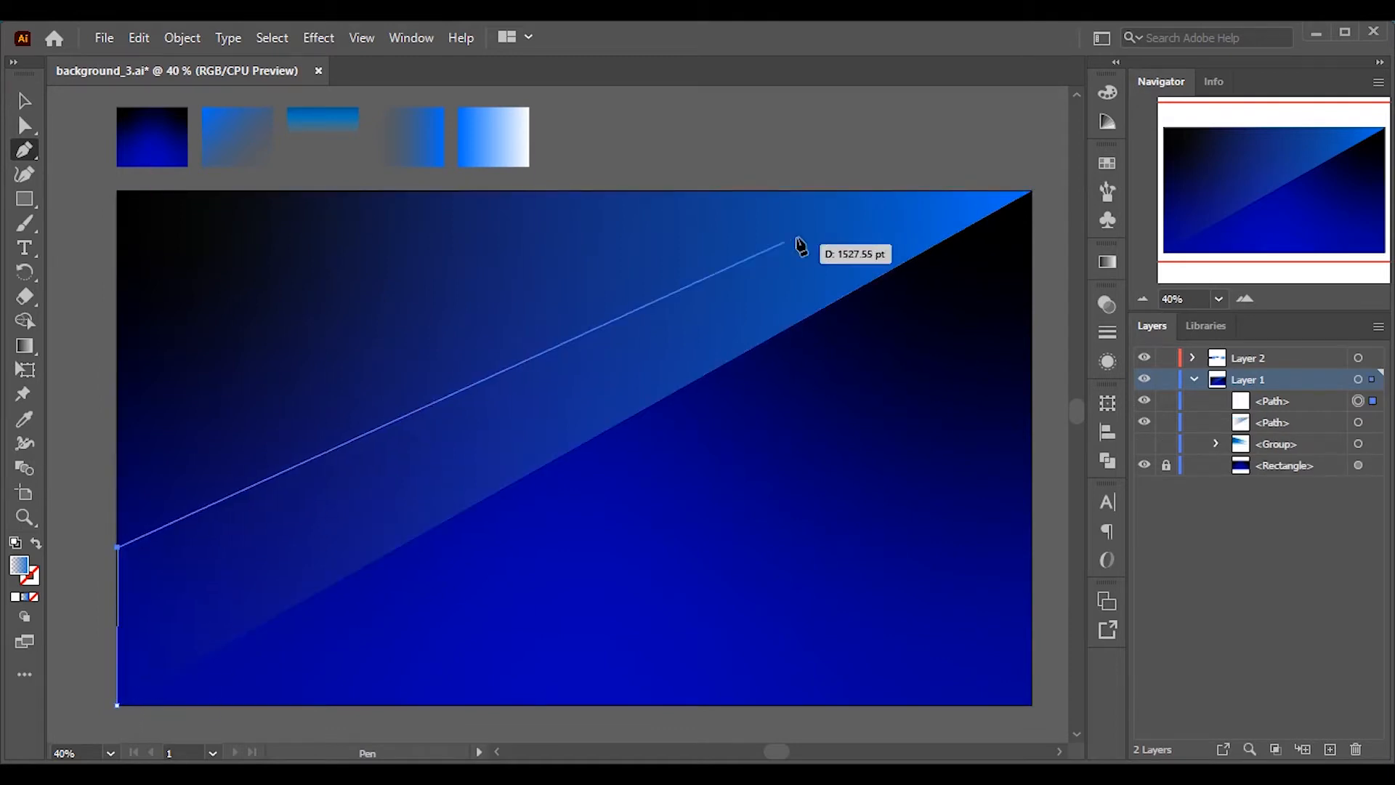
{"action": "left_click", "coordinate": [1032, 190]}
{"action": "left_click", "coordinate": [1031, 350]}
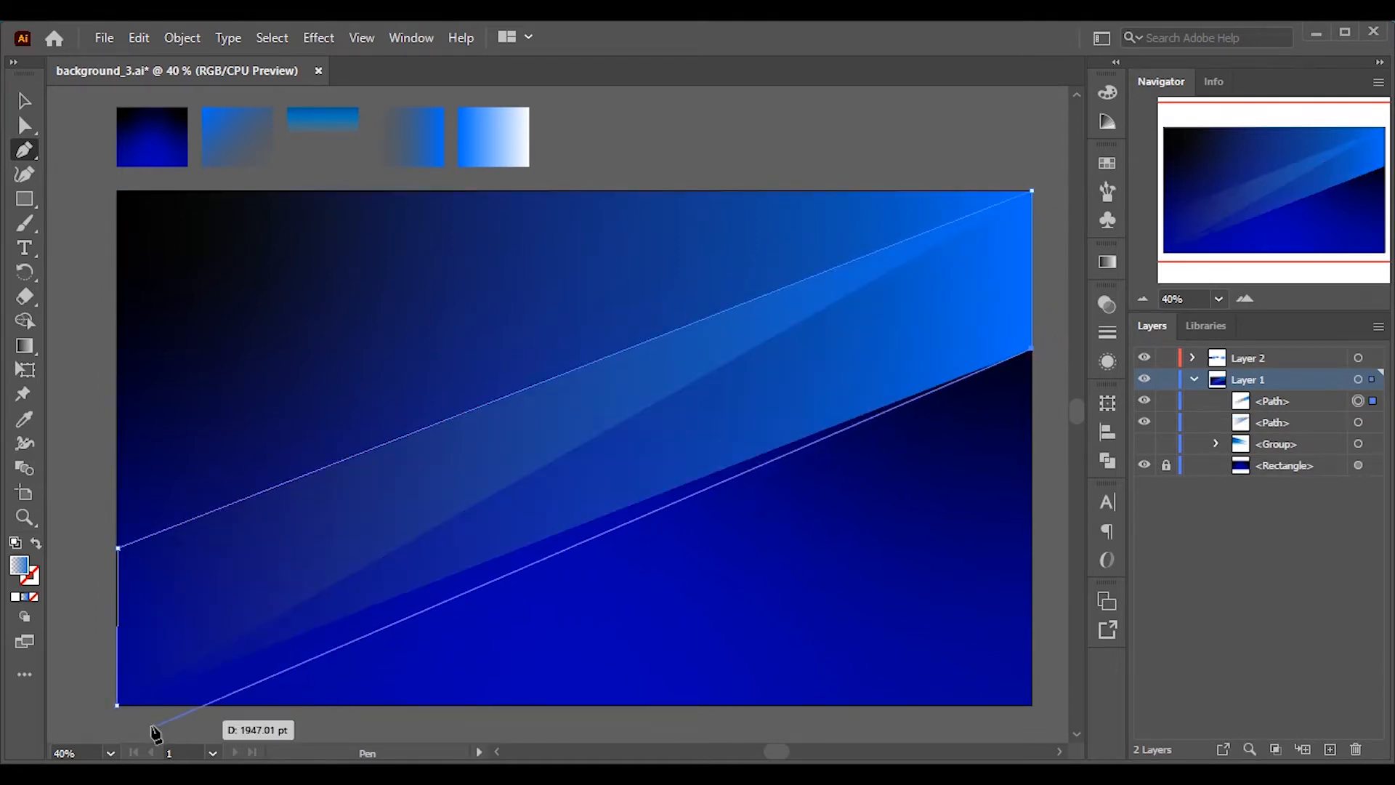
{"action": "left_click", "coordinate": [117, 704]}
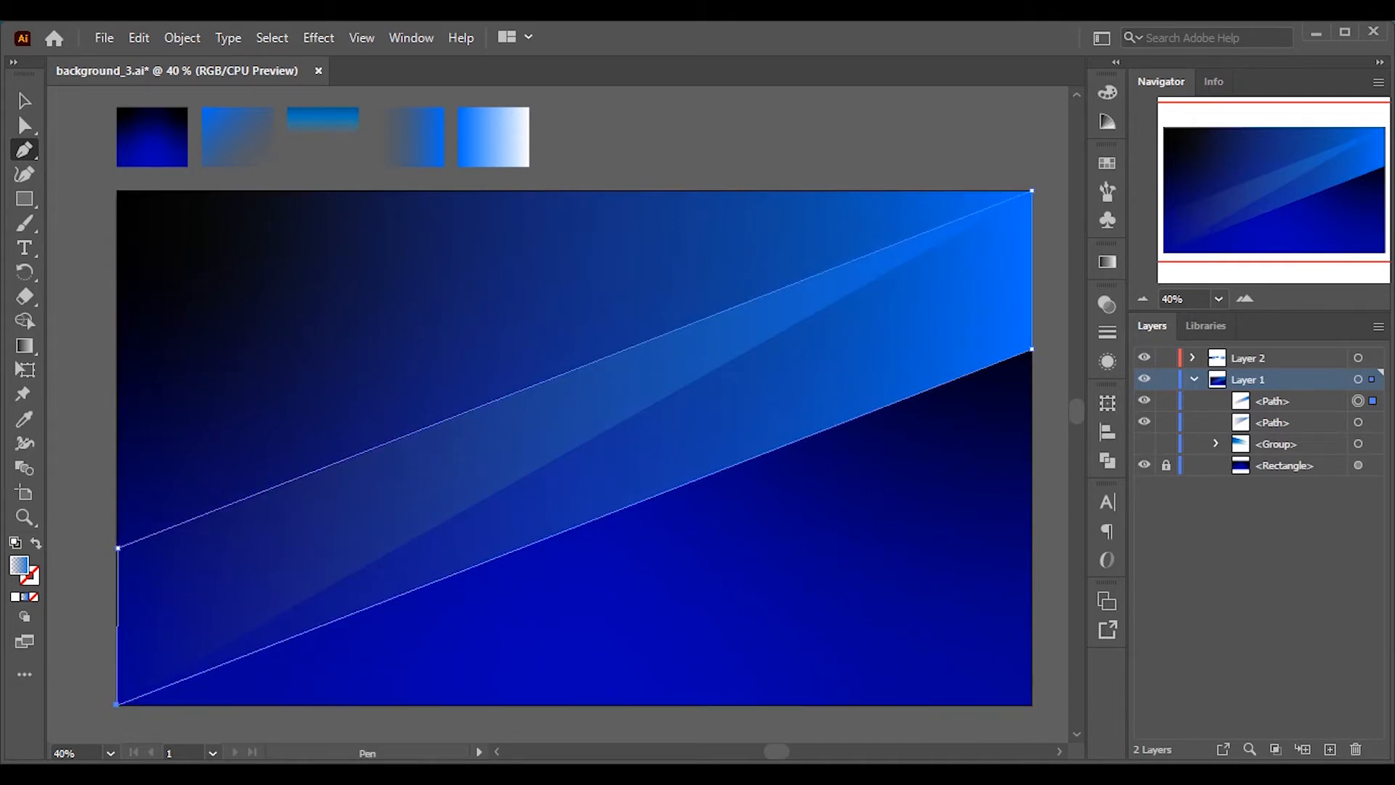
{"action": "left_click", "coordinate": [24, 101]}
{"action": "left_click", "coordinate": [1107, 261]}
{"action": "left_click", "coordinate": [1107, 262]}
{"action": "key", "text": "ctrl+bracketleft"}
{"action": "left_click", "coordinate": [1107, 262]}
{"action": "left_click", "coordinate": [1107, 261]}
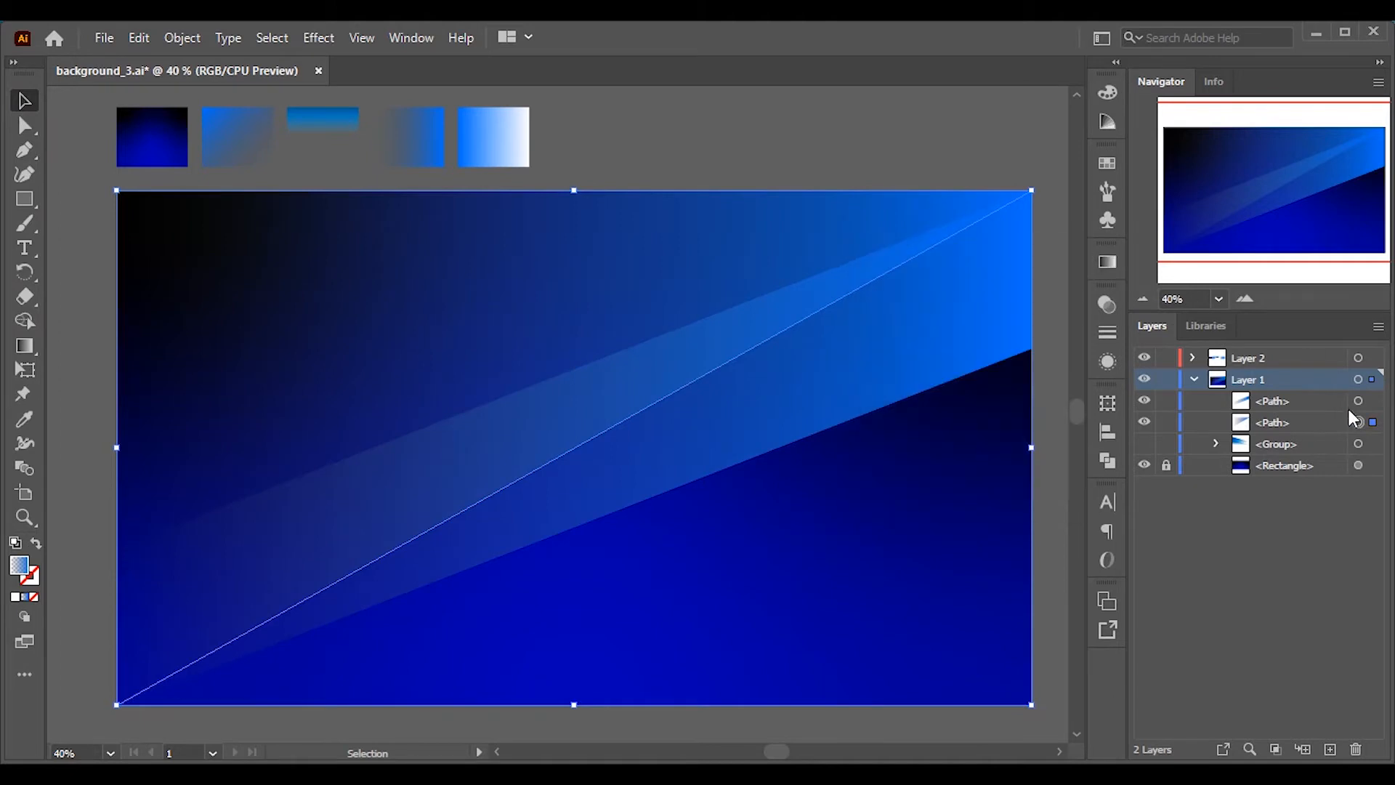
Group the gradient triangle with the diagonal band and hide the new group
{"action": "key", "text": "ctrl+a"}
{"action": "right_click", "coordinate": [680, 377]}
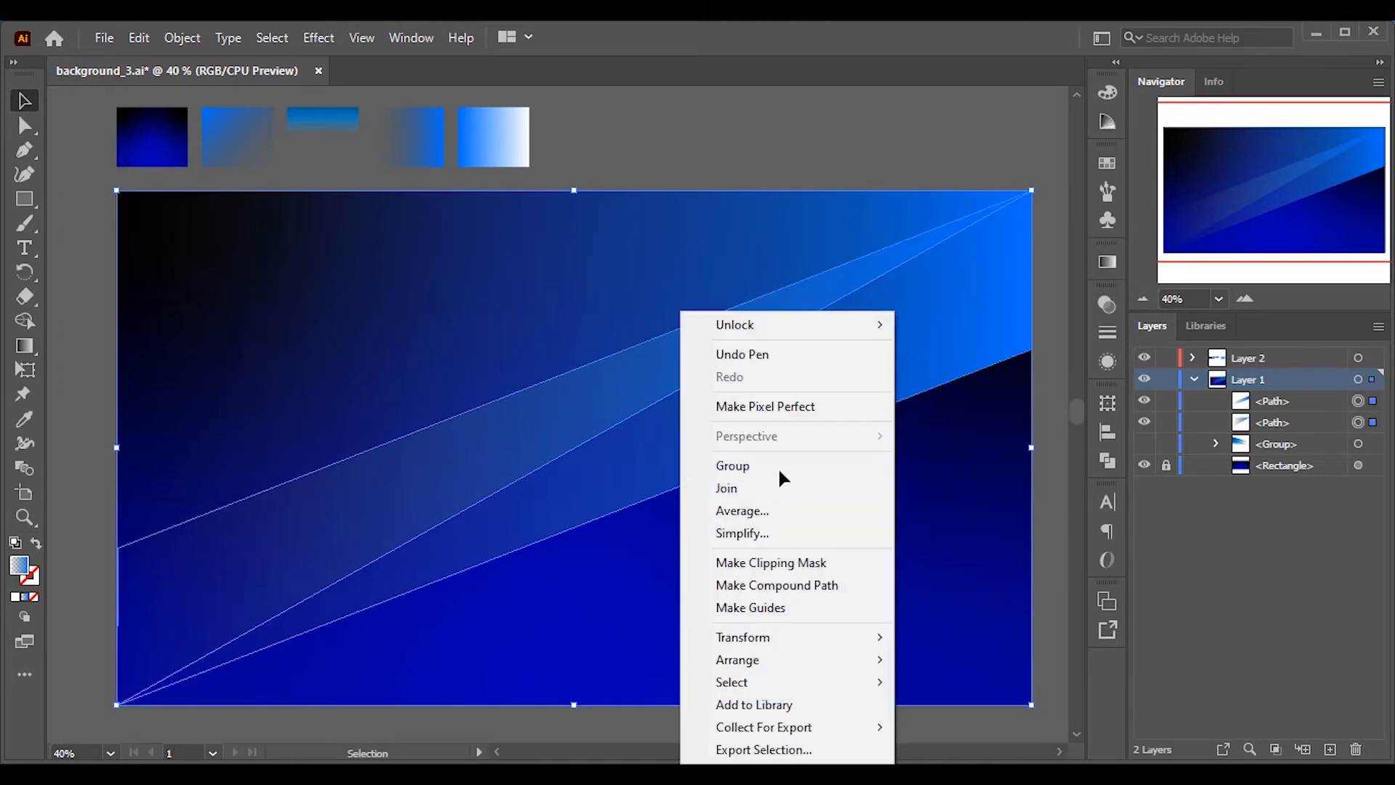
{"action": "left_click", "coordinate": [778, 469]}
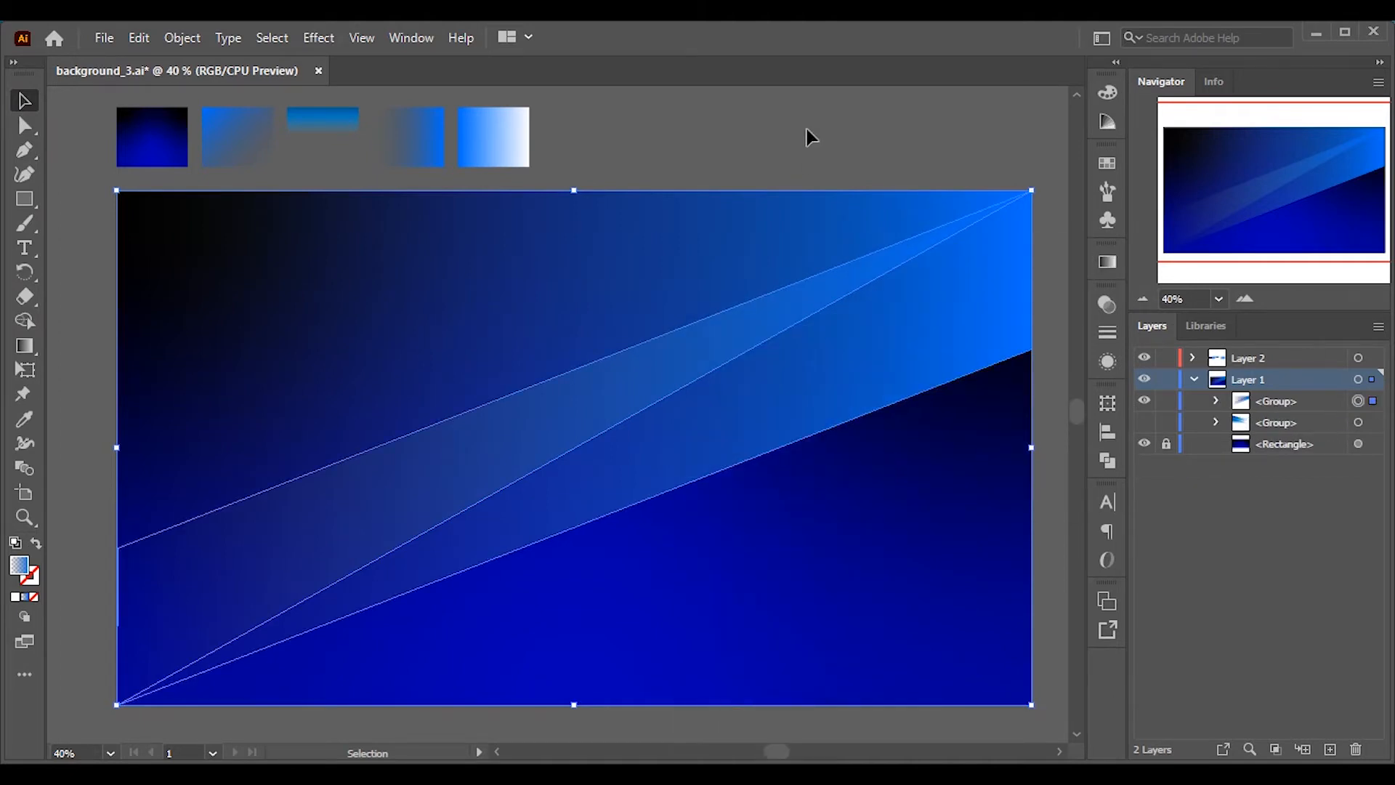
{"action": "left_click", "coordinate": [1145, 423]}
{"action": "left_click", "coordinate": [1144, 423]}
{"action": "left_click", "coordinate": [1145, 402]}
Draw a small square filled white (FFFFFF) left of the artboard's centre and copy it twice to the right in an even row
{"action": "left_click", "coordinate": [25, 199]}
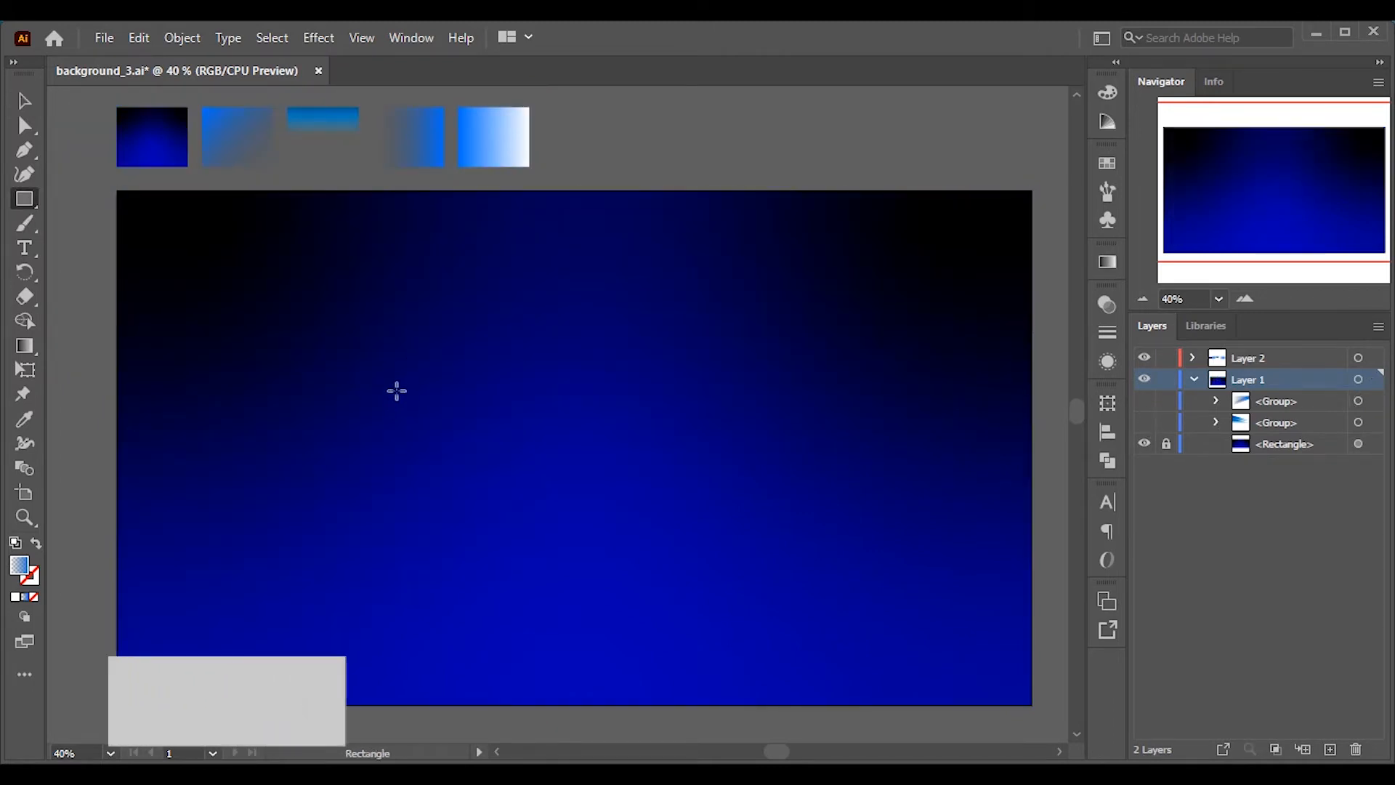
{"action": "left_click_drag", "start_coordinate": [379, 363], "coordinate": [441, 424]}
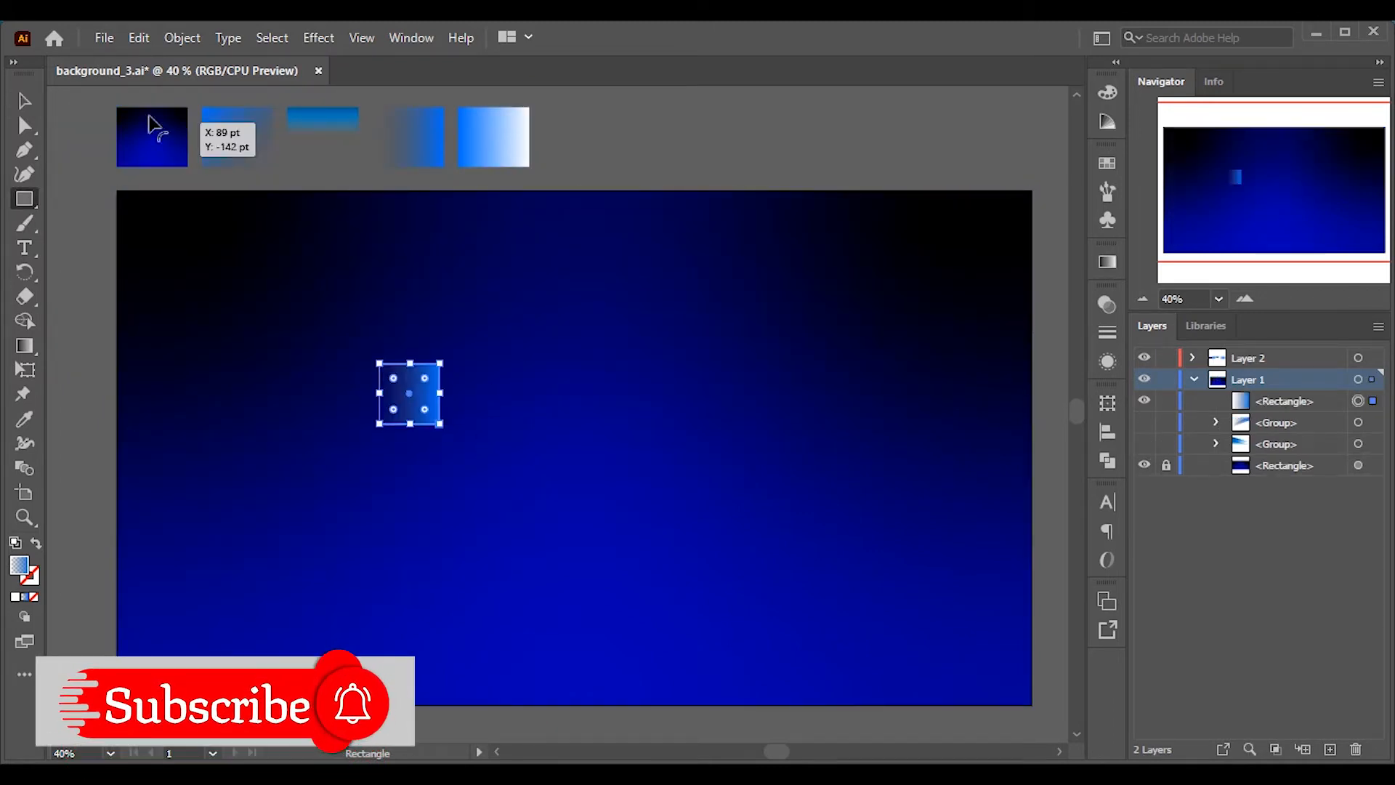
{"action": "left_click", "coordinate": [24, 100]}
{"action": "double_click", "coordinate": [22, 566]}
{"action": "left_click", "coordinate": [505, 117]}
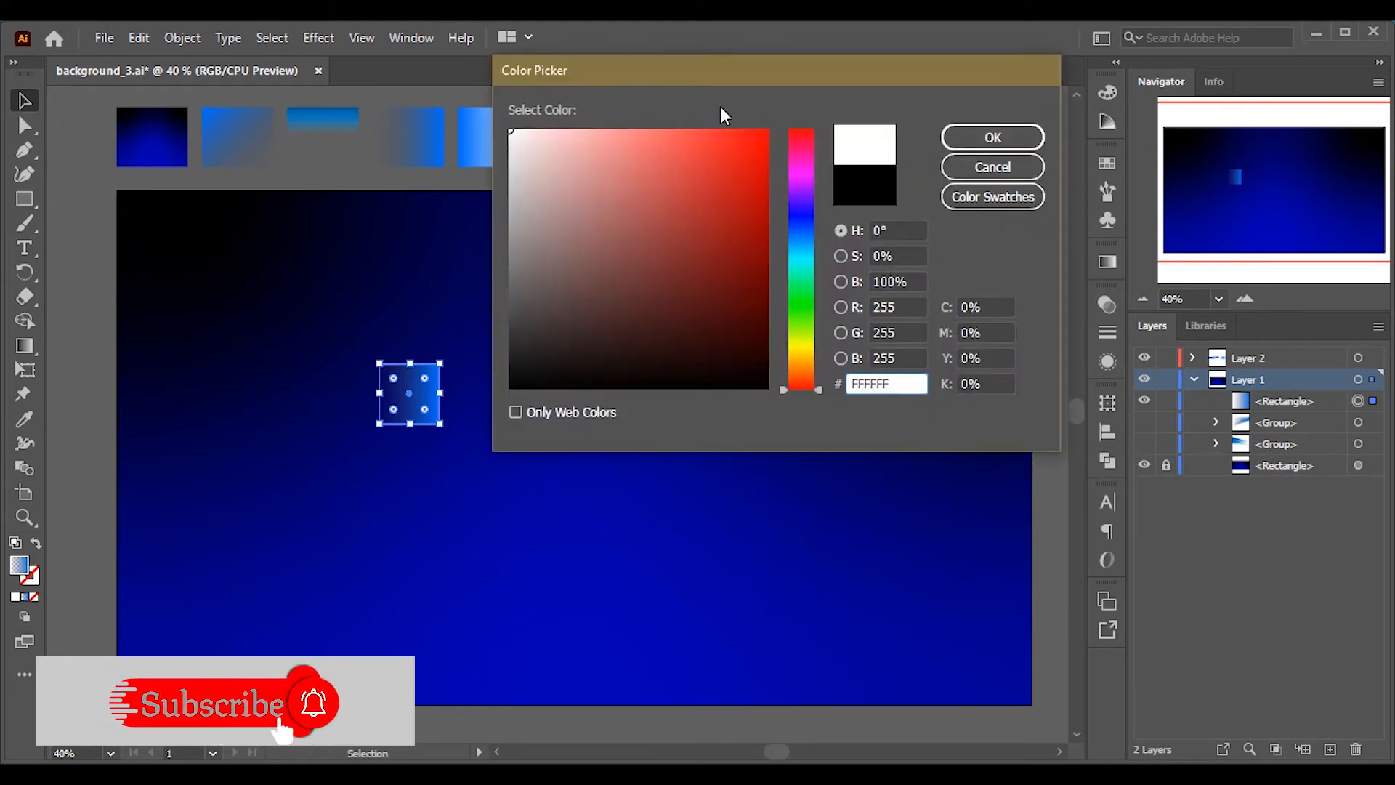
{"action": "left_click", "coordinate": [990, 144]}
{"action": "left_click_drag", "start_coordinate": [423, 398], "coordinate": [499, 398]}
{"action": "key", "text": "ctrl+d"}
Distribute the three white squares horizontally with a spacing of 20, using the leftmost square as the key object
{"action": "left_click", "coordinate": [425, 409]}
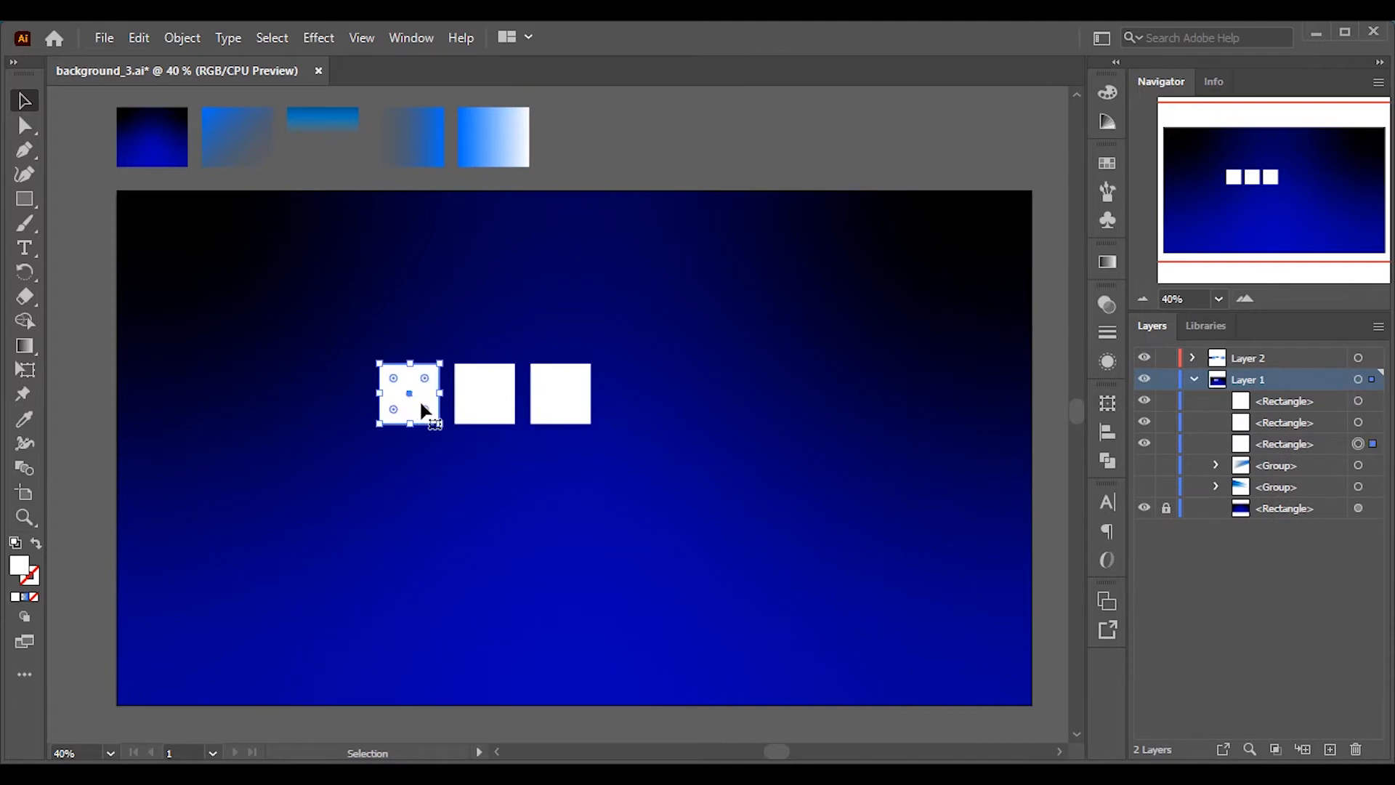
{"action": "left_click", "coordinate": [563, 415], "text": "shift"}
{"action": "left_click", "coordinate": [1104, 434]}
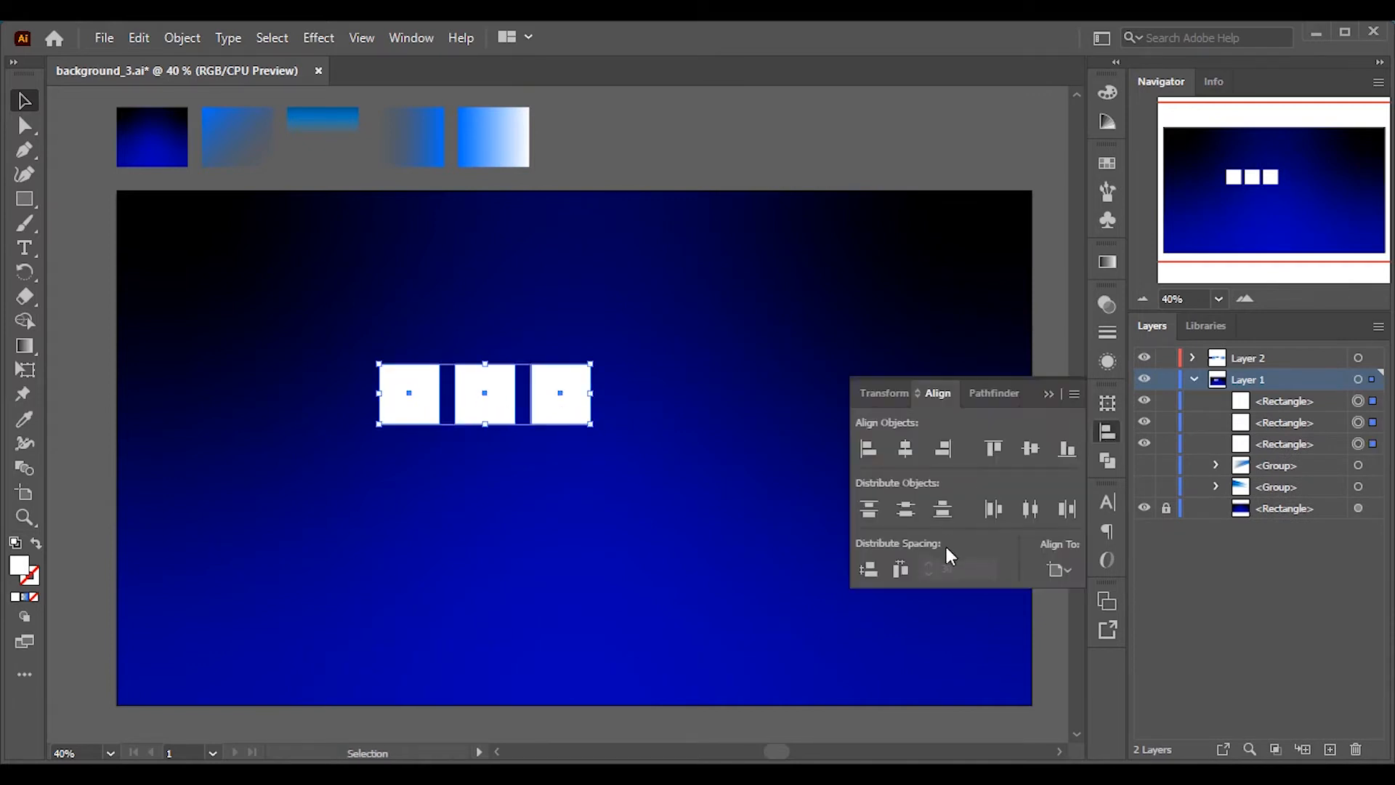
{"action": "left_click", "coordinate": [439, 420]}
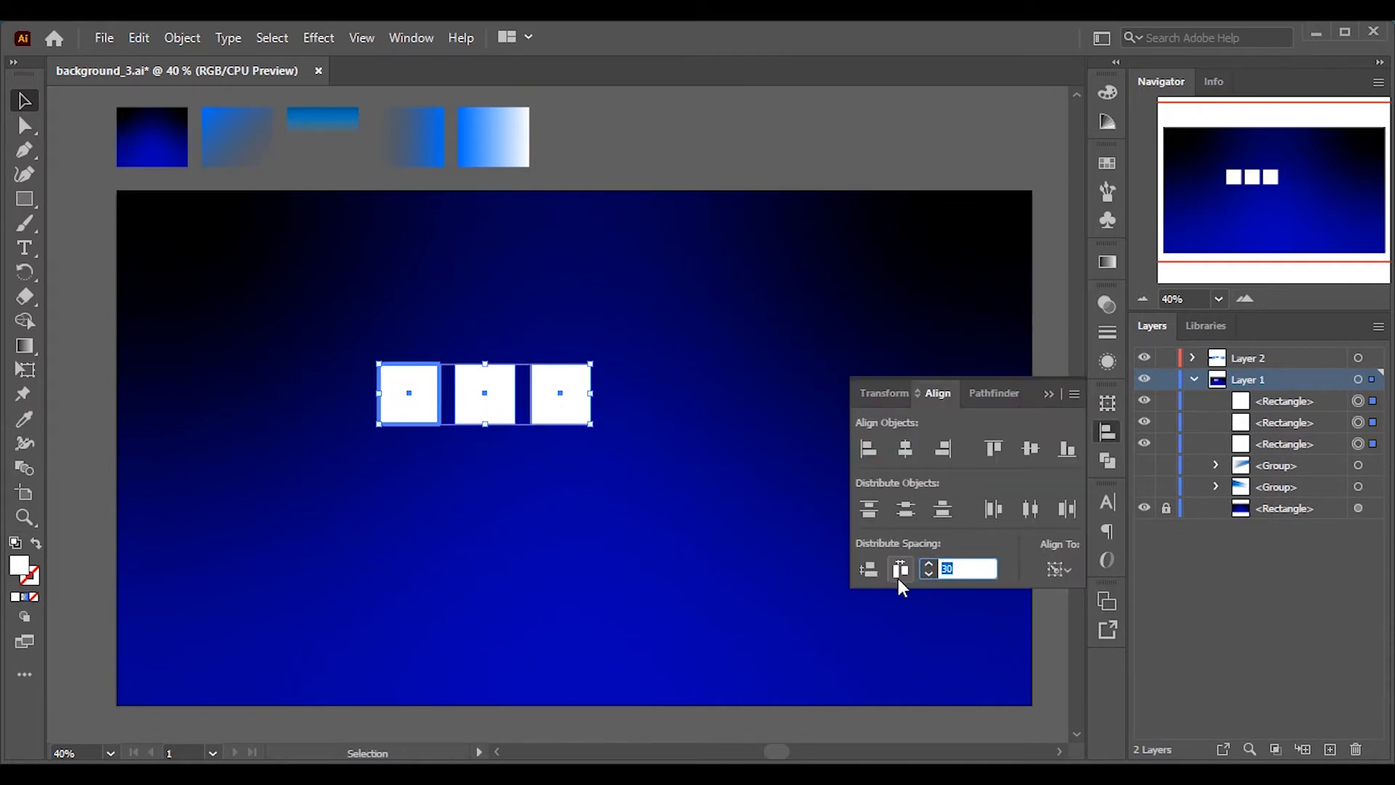
{"action": "left_click", "coordinate": [902, 570]}
{"action": "double_click", "coordinate": [964, 569]}
{"action": "type", "text": "20"}
{"action": "left_click", "coordinate": [900, 569]}
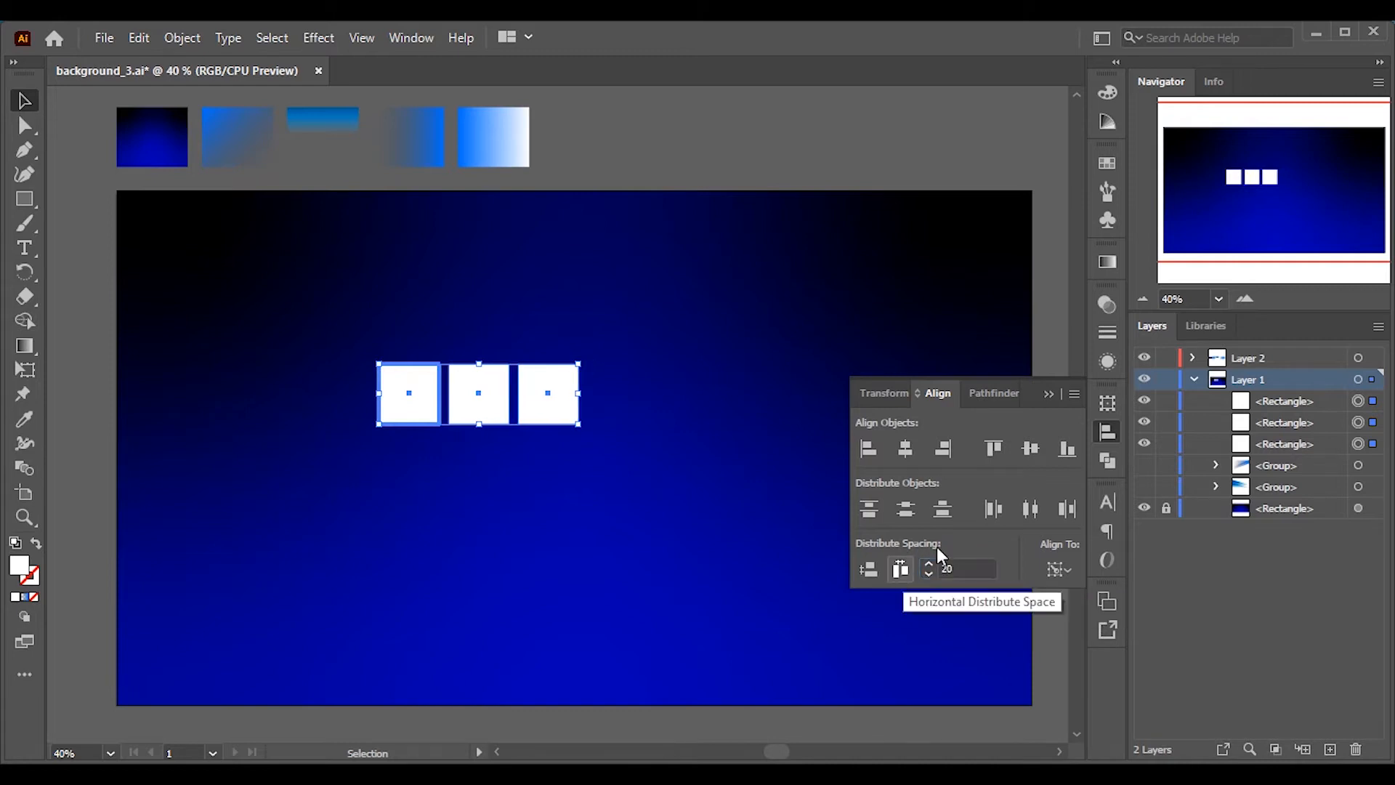
{"action": "left_click", "coordinate": [1050, 394]}
{"action": "left_click", "coordinate": [614, 504]}
Group the row of squares, copy it twice downward into a three-by-three grid, and group all nine squares
{"action": "left_click_drag", "start_coordinate": [346, 369], "coordinate": [611, 497]}
{"action": "right_click", "coordinate": [536, 413]}
{"action": "left_click", "coordinate": [657, 465]}
{"action": "left_click_drag", "start_coordinate": [487, 398], "coordinate": [487, 474]}
{"action": "key", "text": "ctrl+d"}
{"action": "left_click_drag", "start_coordinate": [353, 338], "coordinate": [690, 690]}
{"action": "right_click", "coordinate": [560, 470]}
{"action": "left_click", "coordinate": [656, 290]}
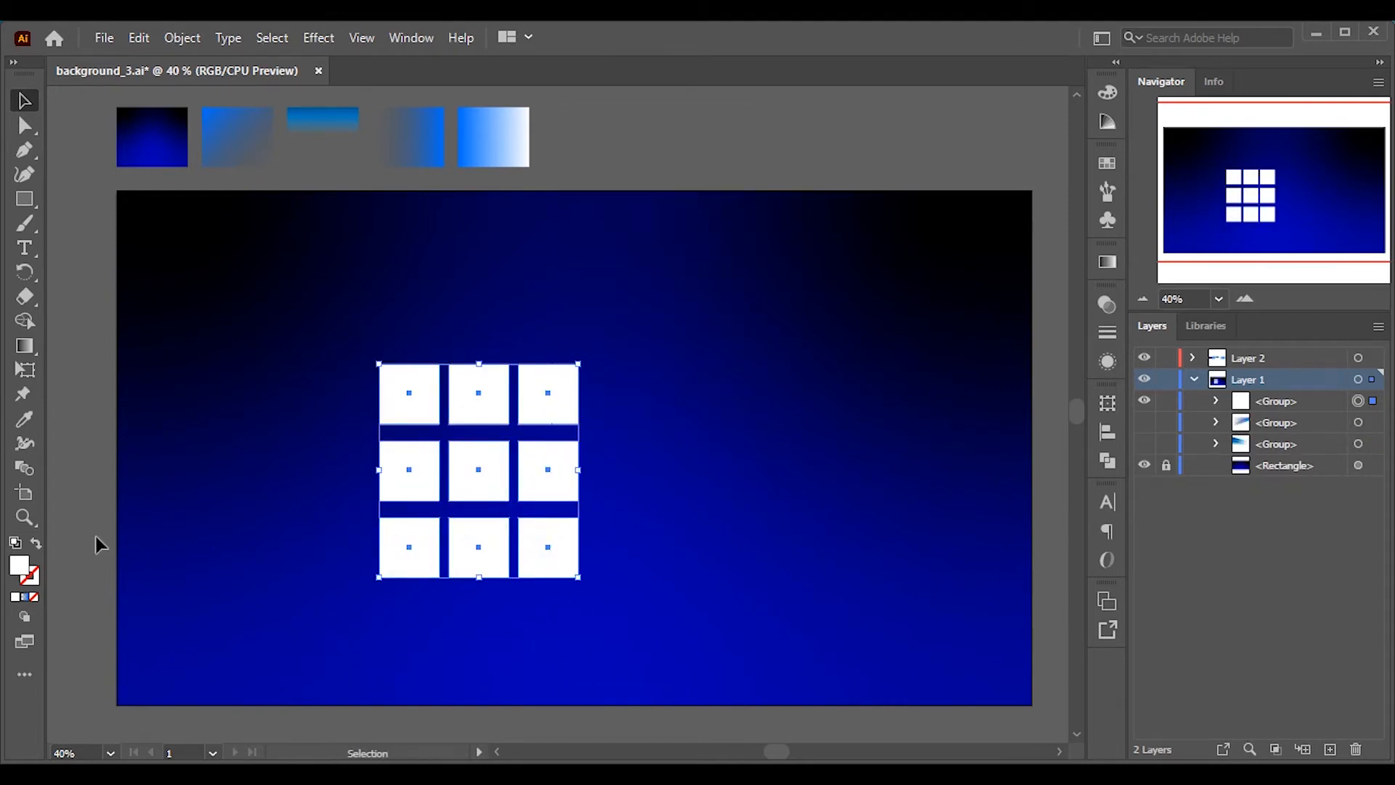
Fill the nine-square grid with the fifth swatch's blue-to-white gradient
{"action": "left_click", "coordinate": [29, 422]}
{"action": "left_click", "coordinate": [516, 127]}
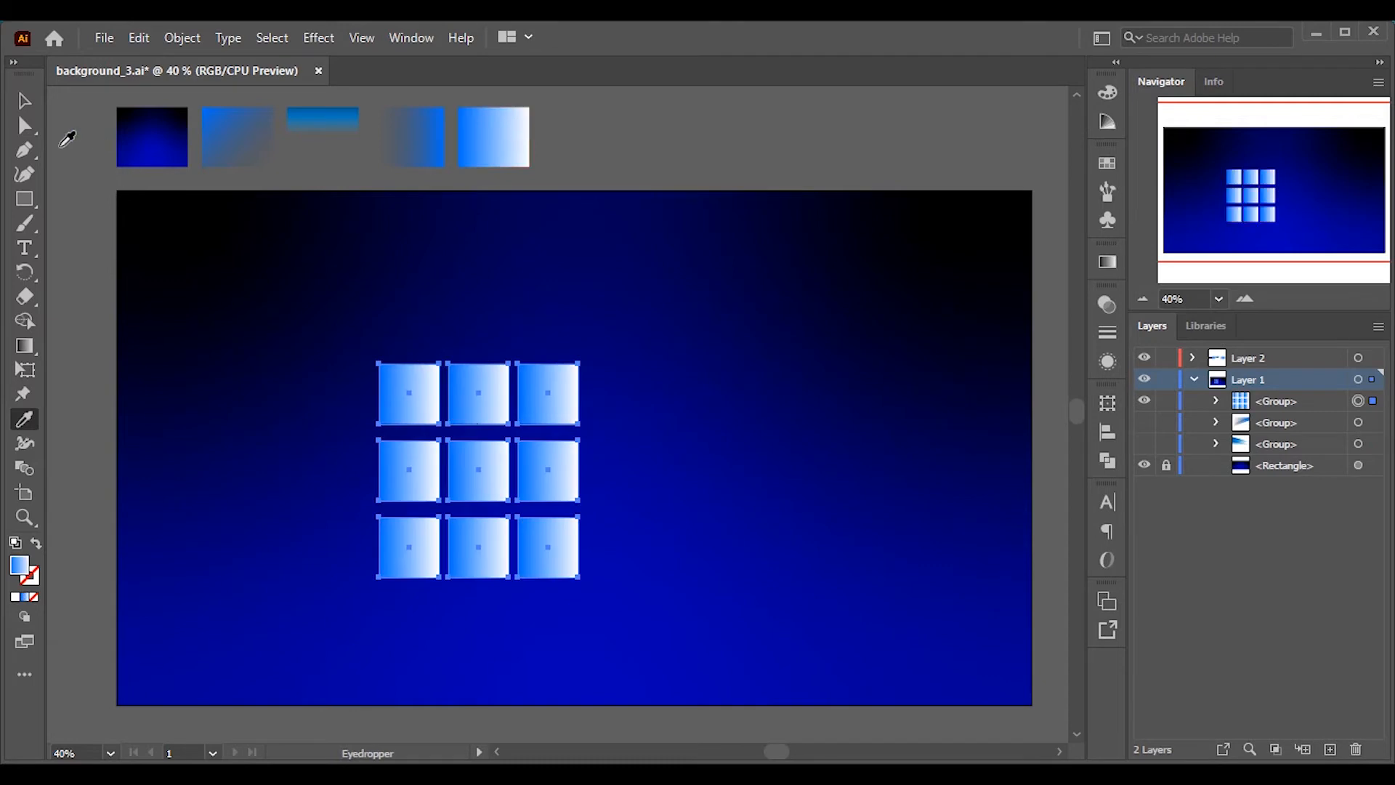
{"action": "left_click", "coordinate": [1106, 266]}
{"action": "left_click", "coordinate": [1105, 268]}
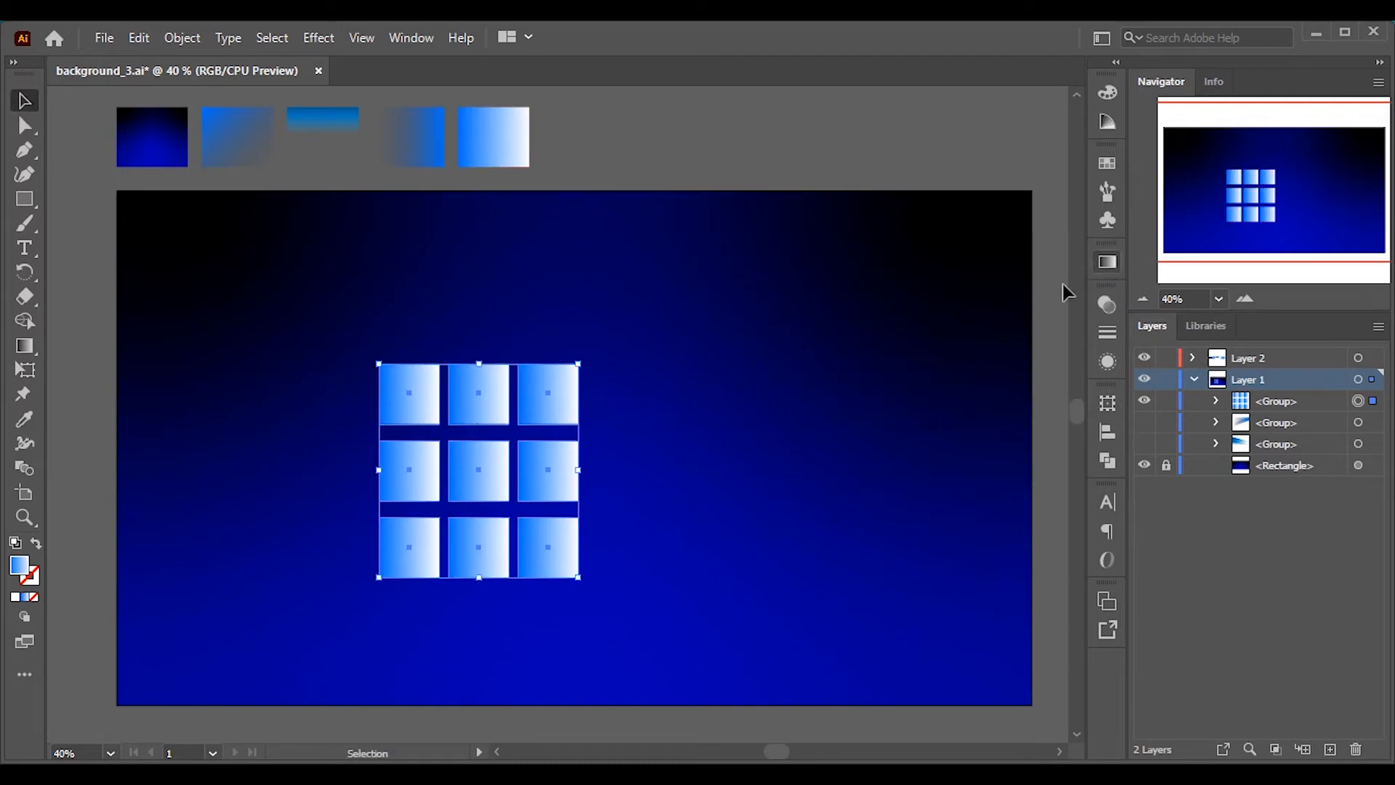
Swap the grid's gradient from fill to stroke and choose a thin stroke weight
{"action": "left_click", "coordinate": [37, 544]}
{"action": "left_click", "coordinate": [1107, 331]}
{"action": "left_click", "coordinate": [1000, 324]}
{"action": "left_click", "coordinate": [1017, 385]}
{"action": "left_click", "coordinate": [1051, 288]}
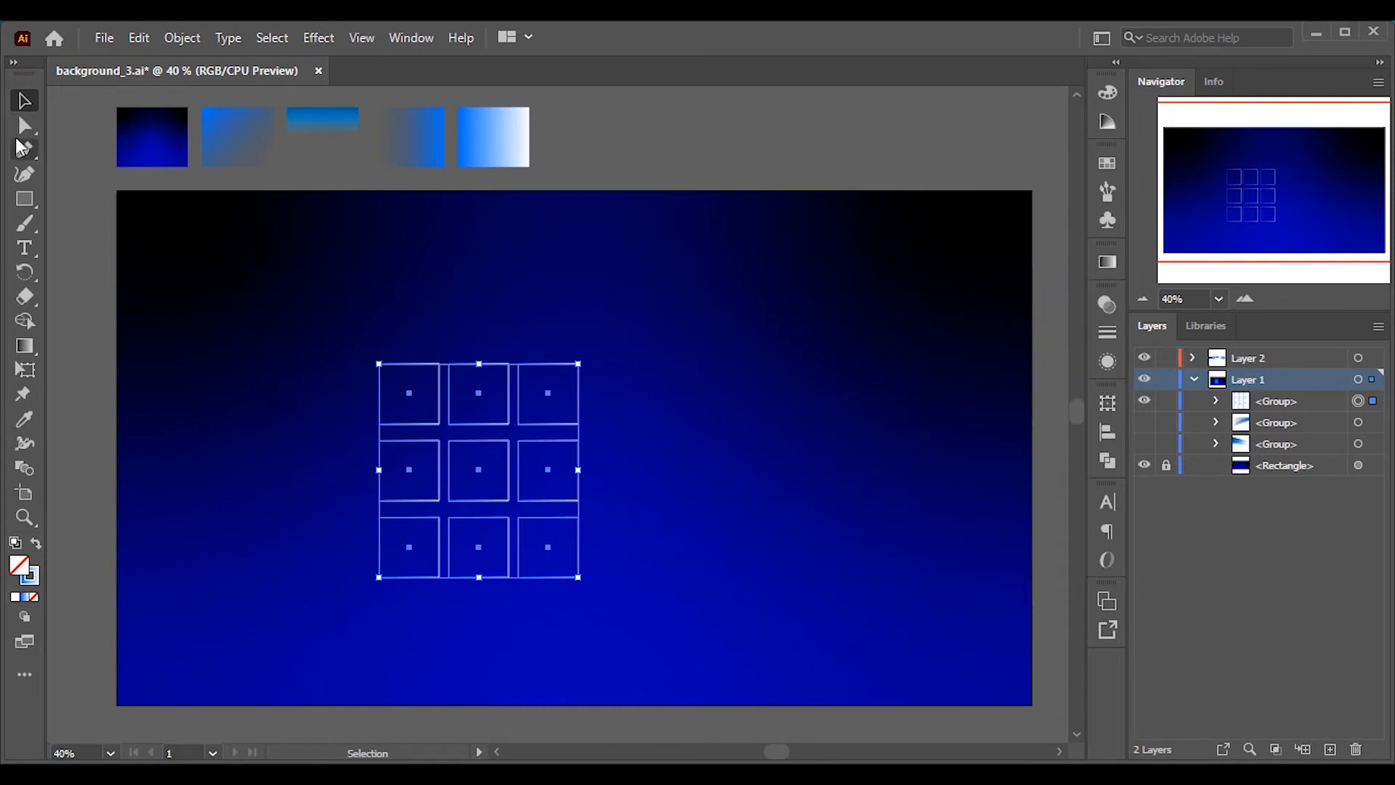
Round the corners of all nine outlined squares together
{"action": "left_click", "coordinate": [24, 125]}
{"action": "left_click_drag", "start_coordinate": [567, 385], "coordinate": [567, 396]}
{"action": "key", "text": "v"}
{"action": "left_click", "coordinate": [744, 430]}
Warp the rounded outline grid with an Arc Lower effect and a horizontal Arc Upper effect at 50% bend
{"action": "left_click", "coordinate": [565, 436]}
{"action": "left_click", "coordinate": [1107, 361]}
{"action": "left_click", "coordinate": [895, 536]}
{"action": "mouse_move", "coordinate": [977, 280]}
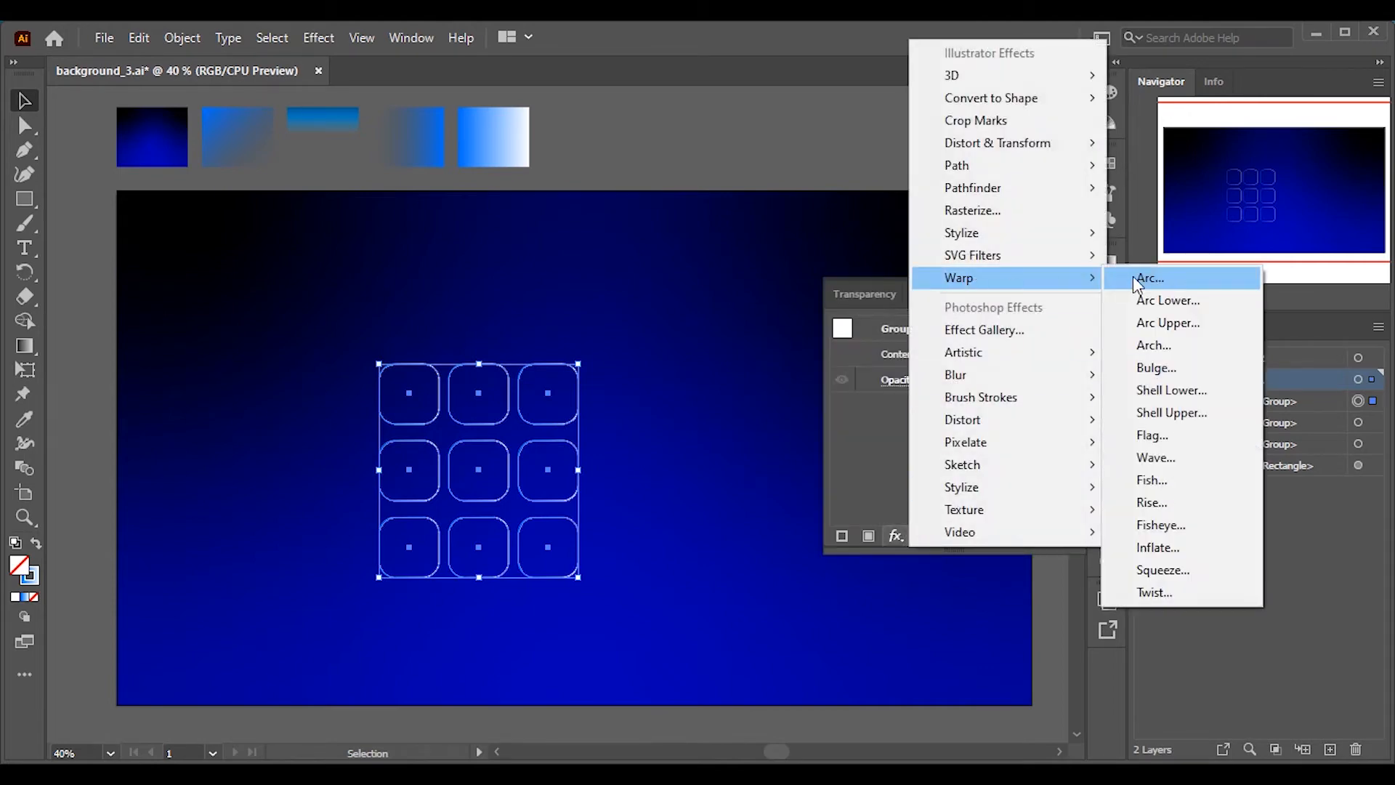
{"action": "left_click", "coordinate": [1158, 300]}
{"action": "left_click", "coordinate": [809, 530]}
{"action": "left_click", "coordinate": [896, 536]}
{"action": "mouse_move", "coordinate": [994, 284]}
{"action": "left_click", "coordinate": [1151, 321]}
{"action": "left_click", "coordinate": [782, 442]}
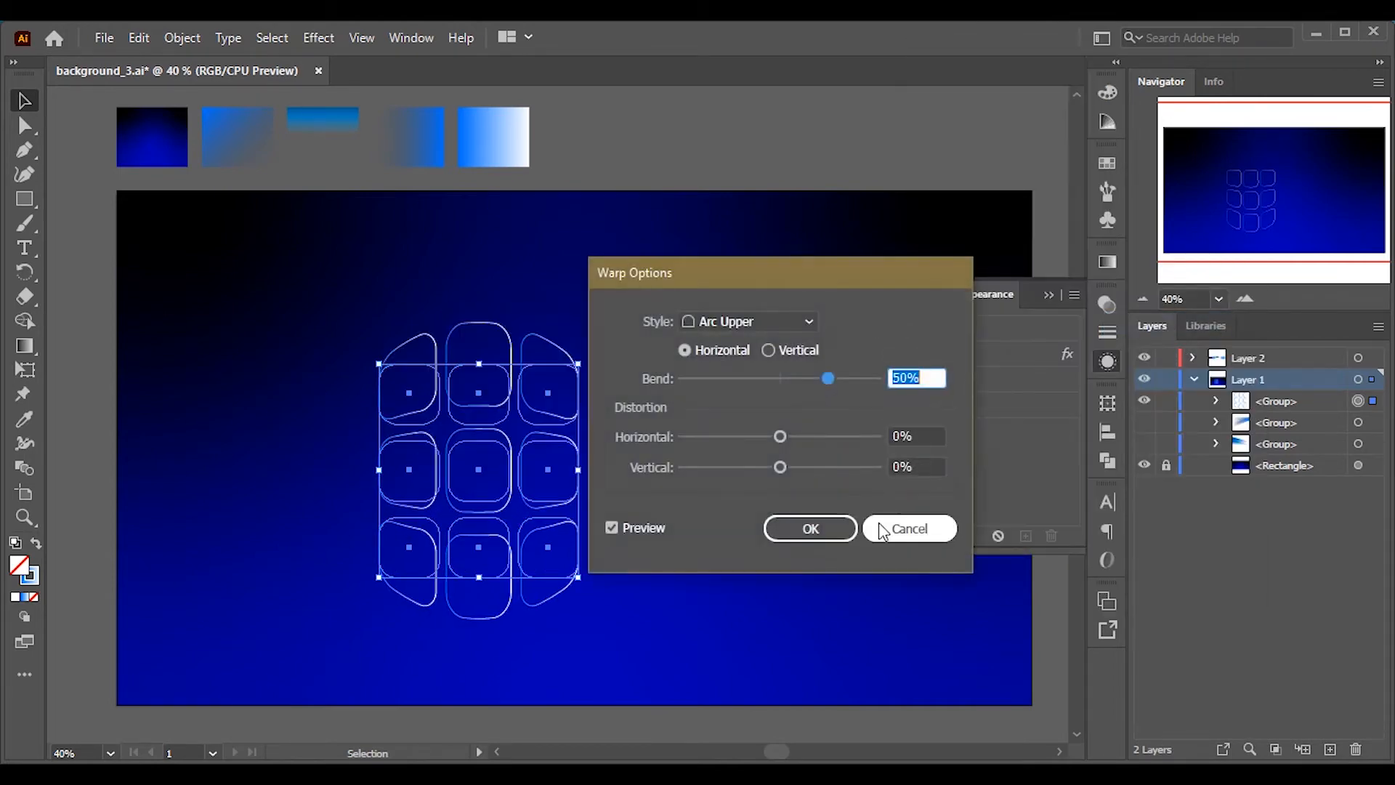
{"action": "left_click", "coordinate": [843, 529]}
{"action": "left_click", "coordinate": [1049, 295]}
Expand the warped grid's appearance, rotate it about 45°, and place it over the artboard's bottom-left corner
{"action": "left_click", "coordinate": [182, 37]}
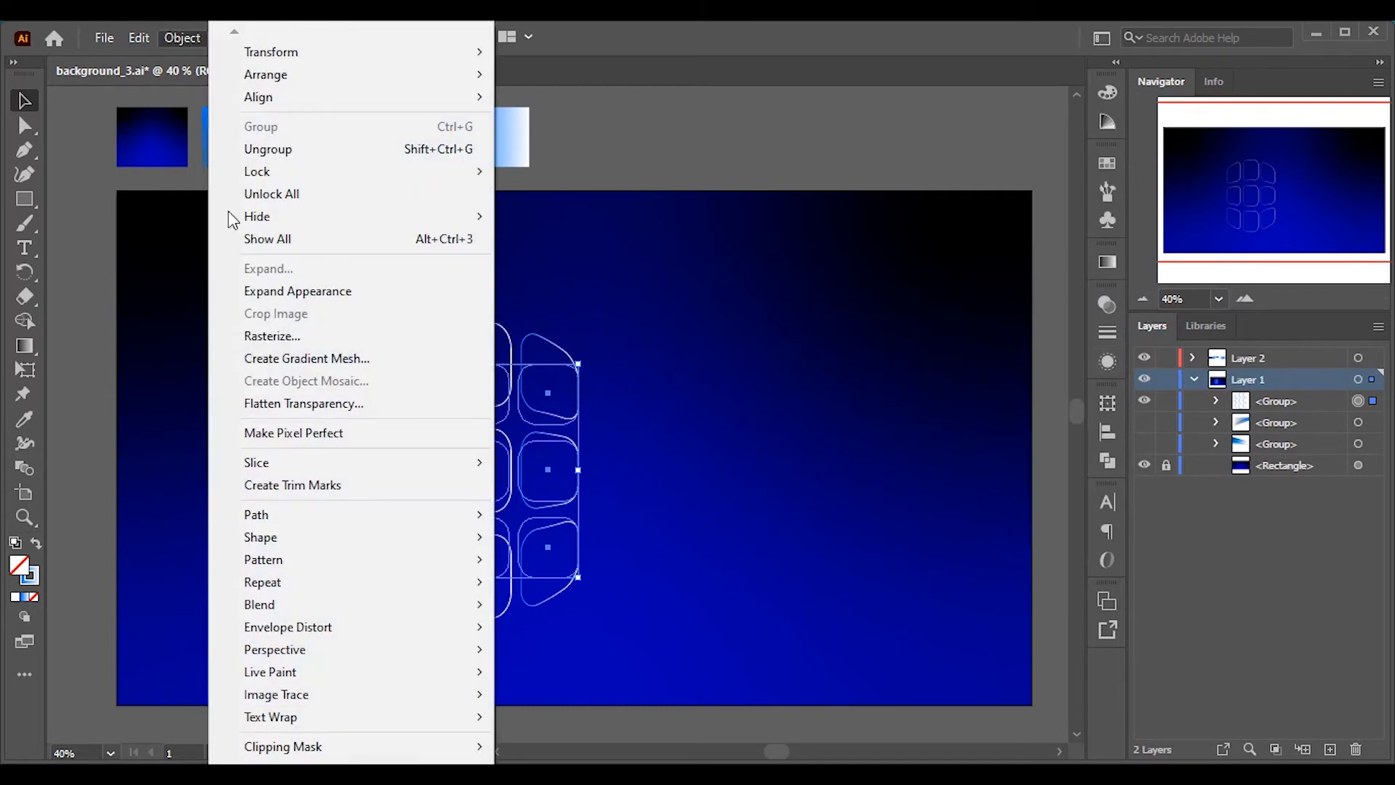
{"action": "left_click", "coordinate": [320, 286]}
{"action": "left_click_drag", "start_coordinate": [589, 634], "coordinate": [703, 491]}
{"action": "left_click_drag", "start_coordinate": [567, 483], "coordinate": [277, 613]}
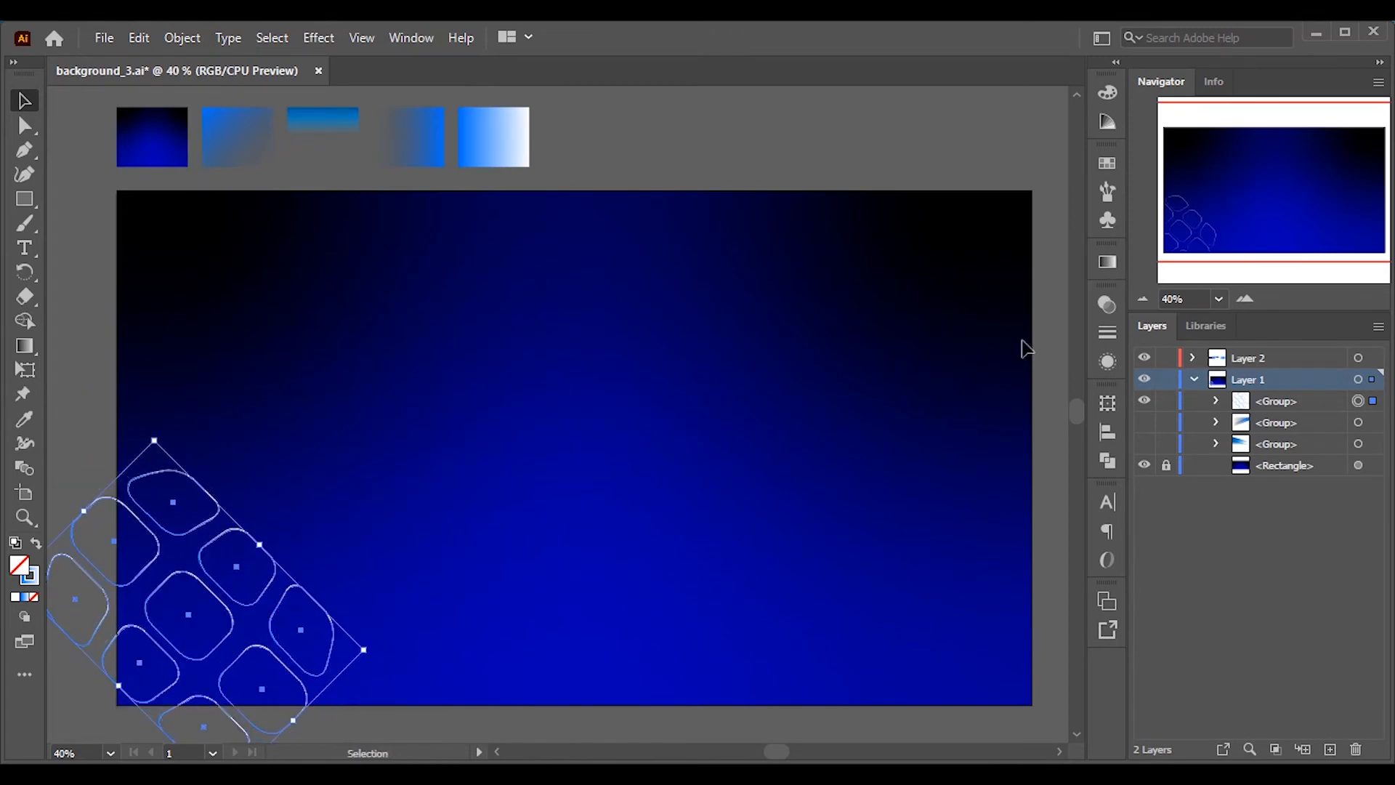
Set the outline grid's blending mode to Overlay
{"action": "left_click", "coordinate": [1107, 304]}
{"action": "left_click", "coordinate": [901, 326]}
{"action": "left_click", "coordinate": [917, 520]}
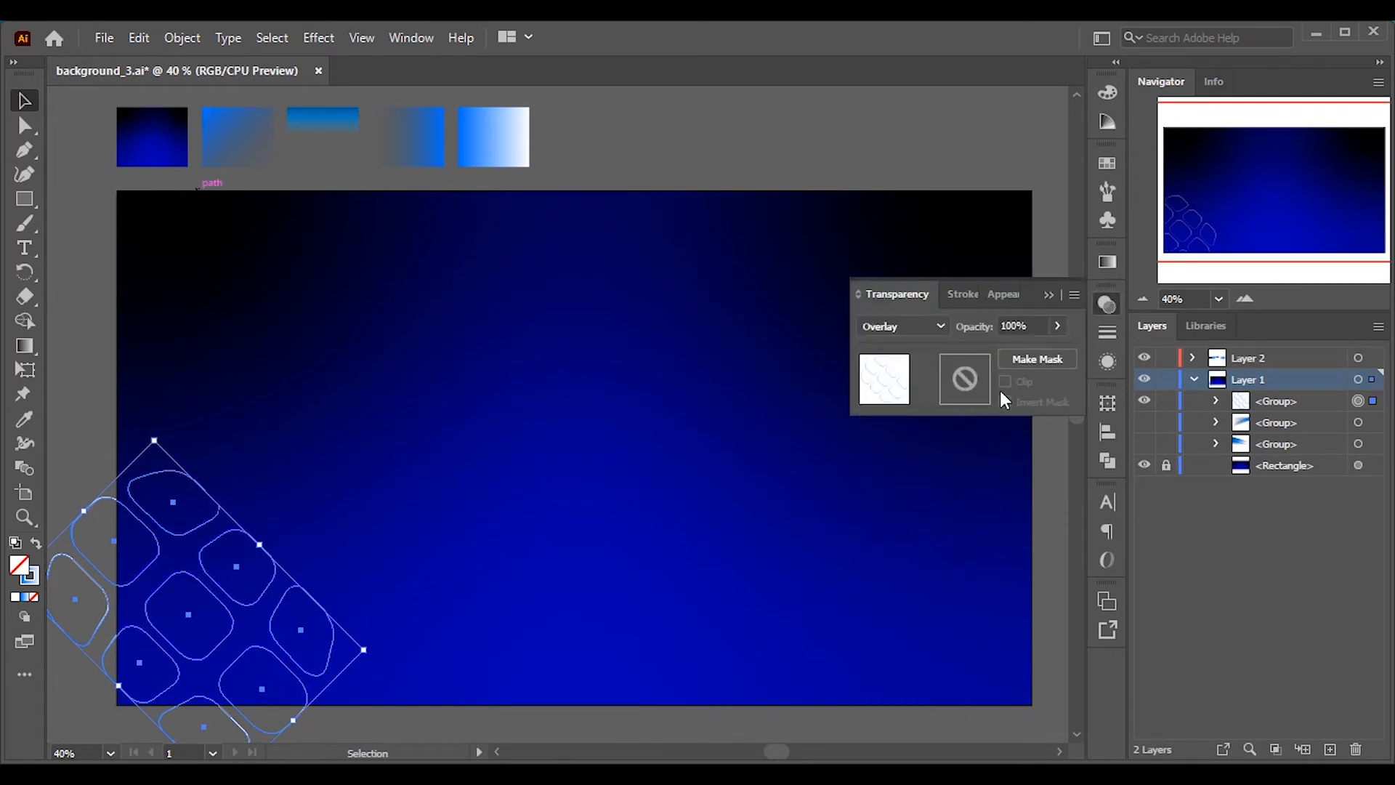
{"action": "left_click", "coordinate": [1050, 295]}
{"action": "left_click", "coordinate": [432, 477]}
Draw a small square near the artboard's upper centre, rotate it 45°, and apply the second swatch's blue-to-transparent gradient
{"action": "left_click_drag", "start_coordinate": [643, 355], "coordinate": [672, 385]}
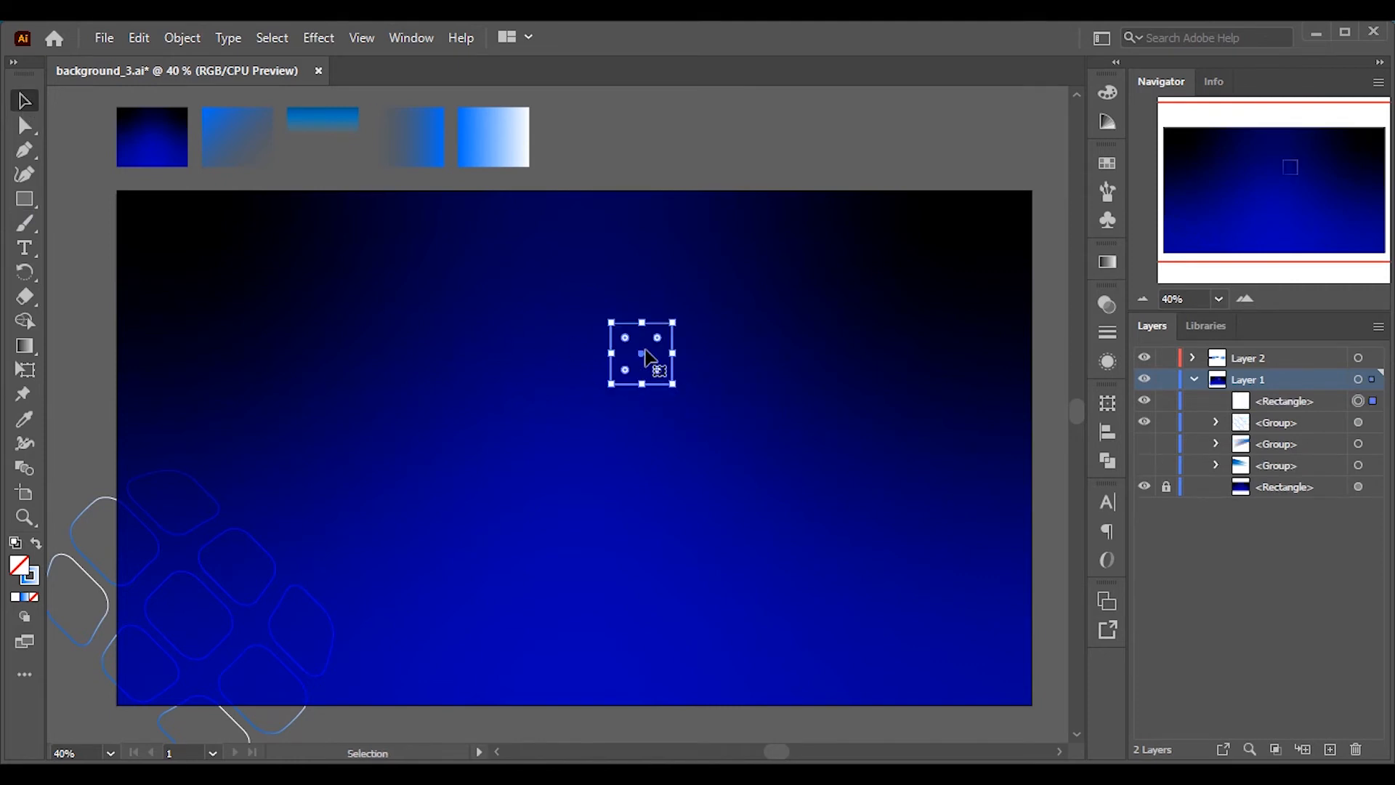
{"action": "left_click_drag", "start_coordinate": [691, 407], "coordinate": [703, 366]}
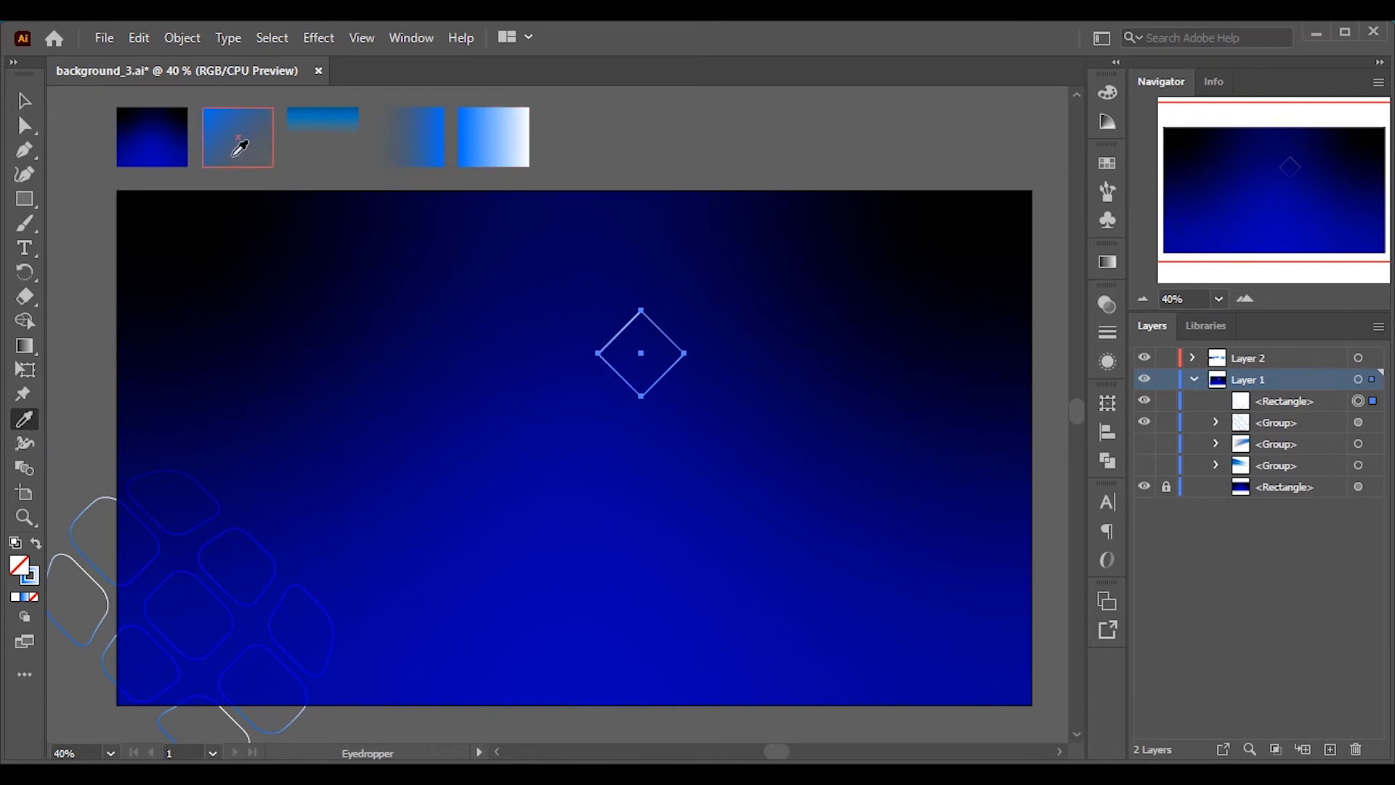
{"action": "left_click", "coordinate": [236, 137]}
{"action": "left_click", "coordinate": [25, 101]}
Move the gradient diamond toward the artboard's lower right and set its gradient angle to -60°
{"action": "left_click_drag", "start_coordinate": [660, 368], "coordinate": [752, 506]}
{"action": "left_click", "coordinate": [1107, 262]}
{"action": "left_click", "coordinate": [1000, 365]}
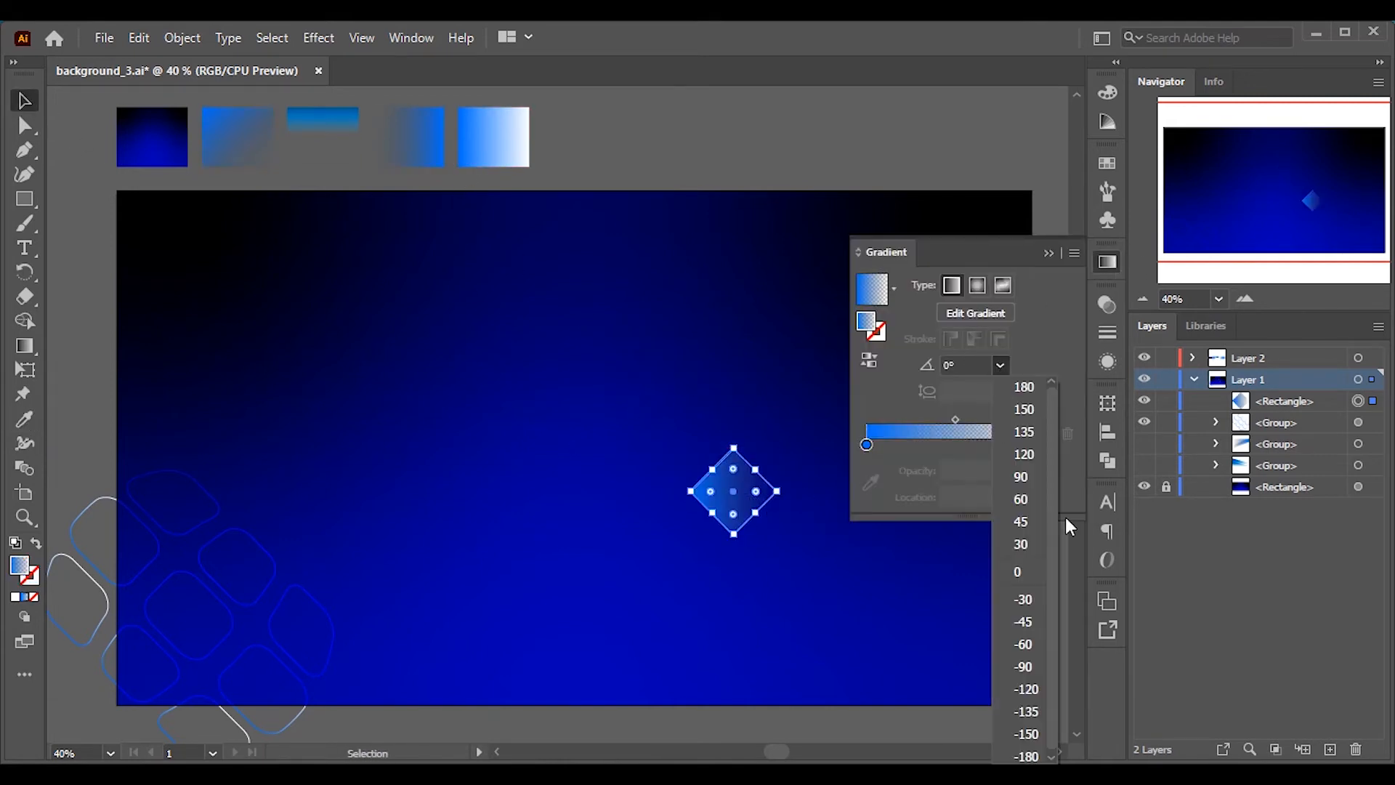
{"action": "left_click", "coordinate": [1040, 648]}
{"action": "left_click", "coordinate": [1048, 253]}
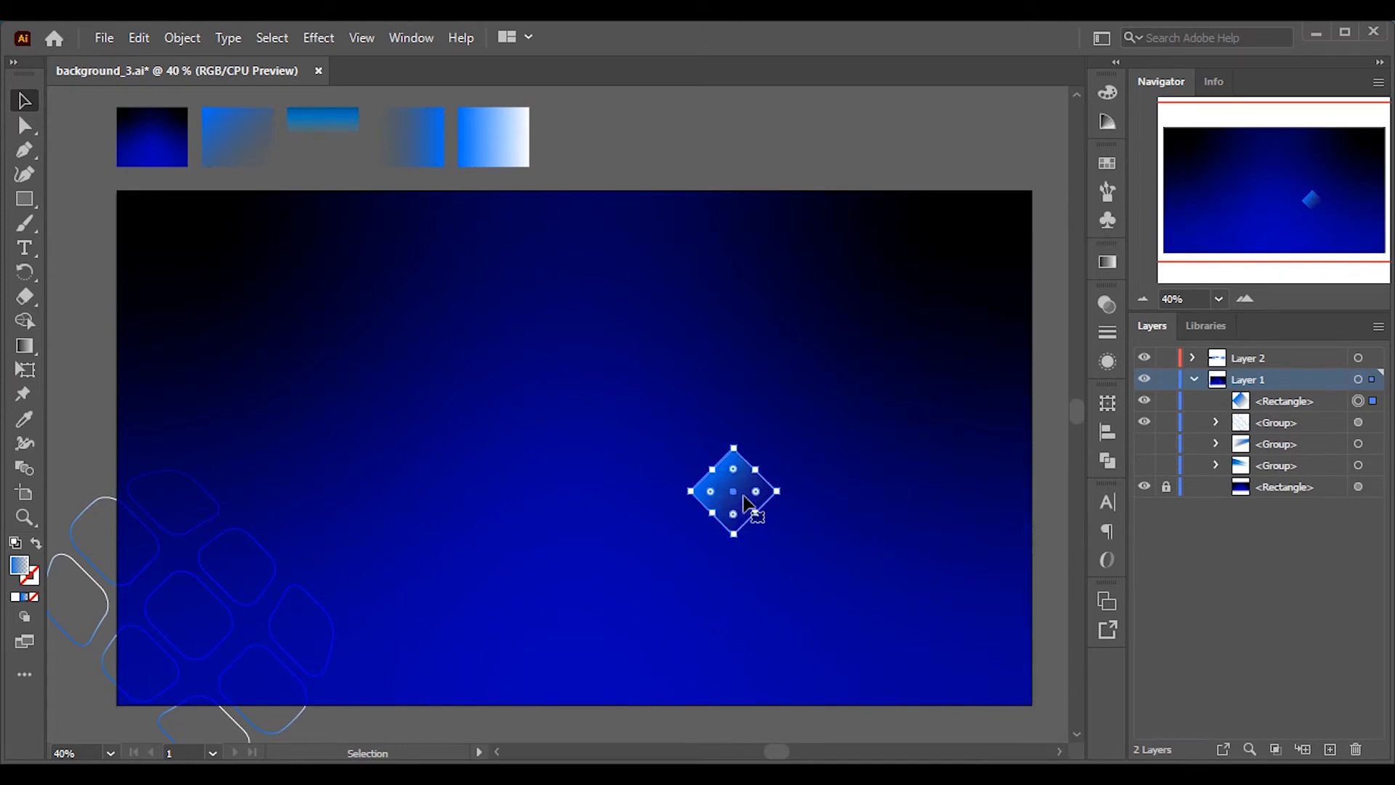
Copy the diamond twice diagonally up-right, group the row of three, and copy that row twice down-right into a grid
{"action": "left_click_drag", "start_coordinate": [744, 489], "coordinate": [798, 433]}
{"action": "key", "text": "ctrl+d"}
{"action": "left_click", "coordinate": [737, 518]}
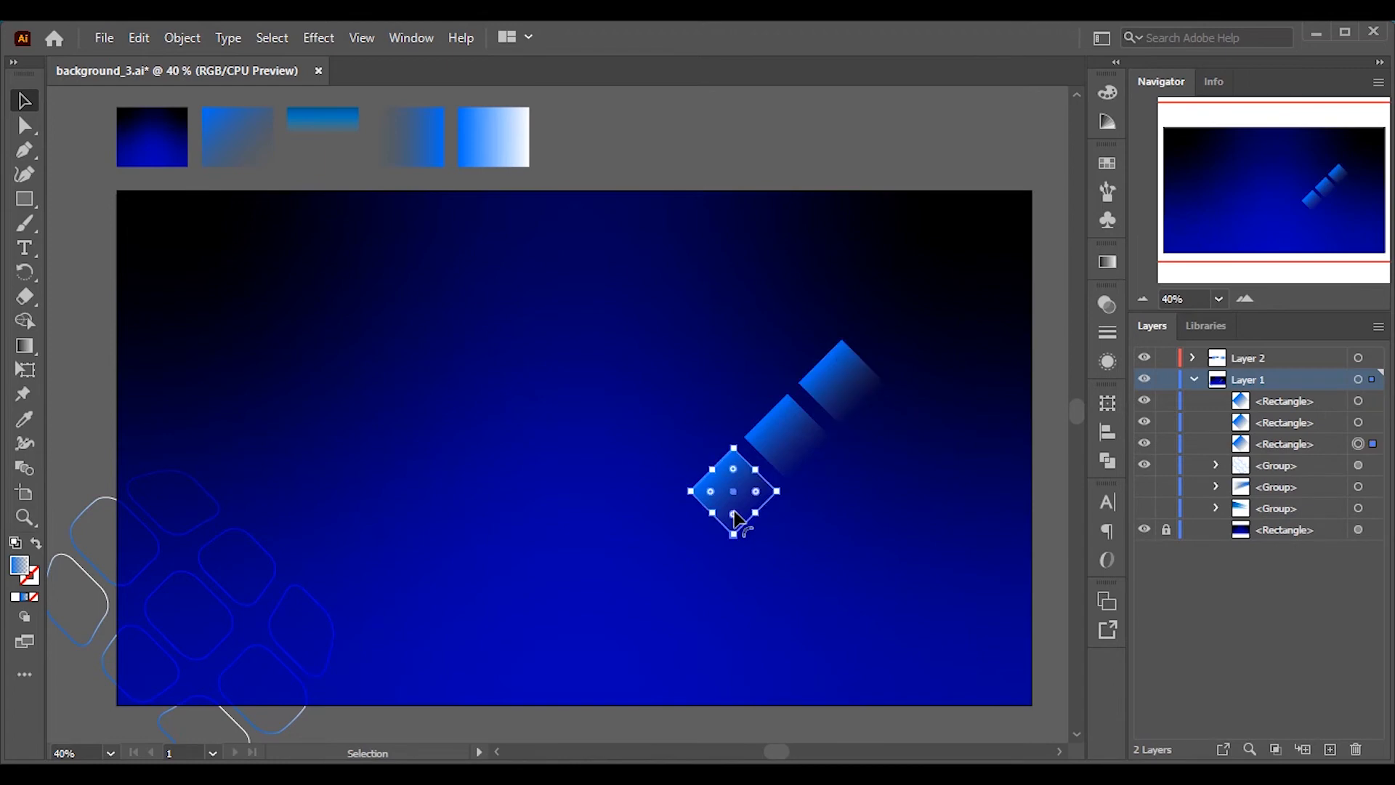
{"action": "left_click", "coordinate": [787, 451], "text": "shift"}
{"action": "left_click", "coordinate": [843, 391], "text": "shift"}
{"action": "right_click", "coordinate": [843, 391]}
{"action": "left_click", "coordinate": [871, 465]}
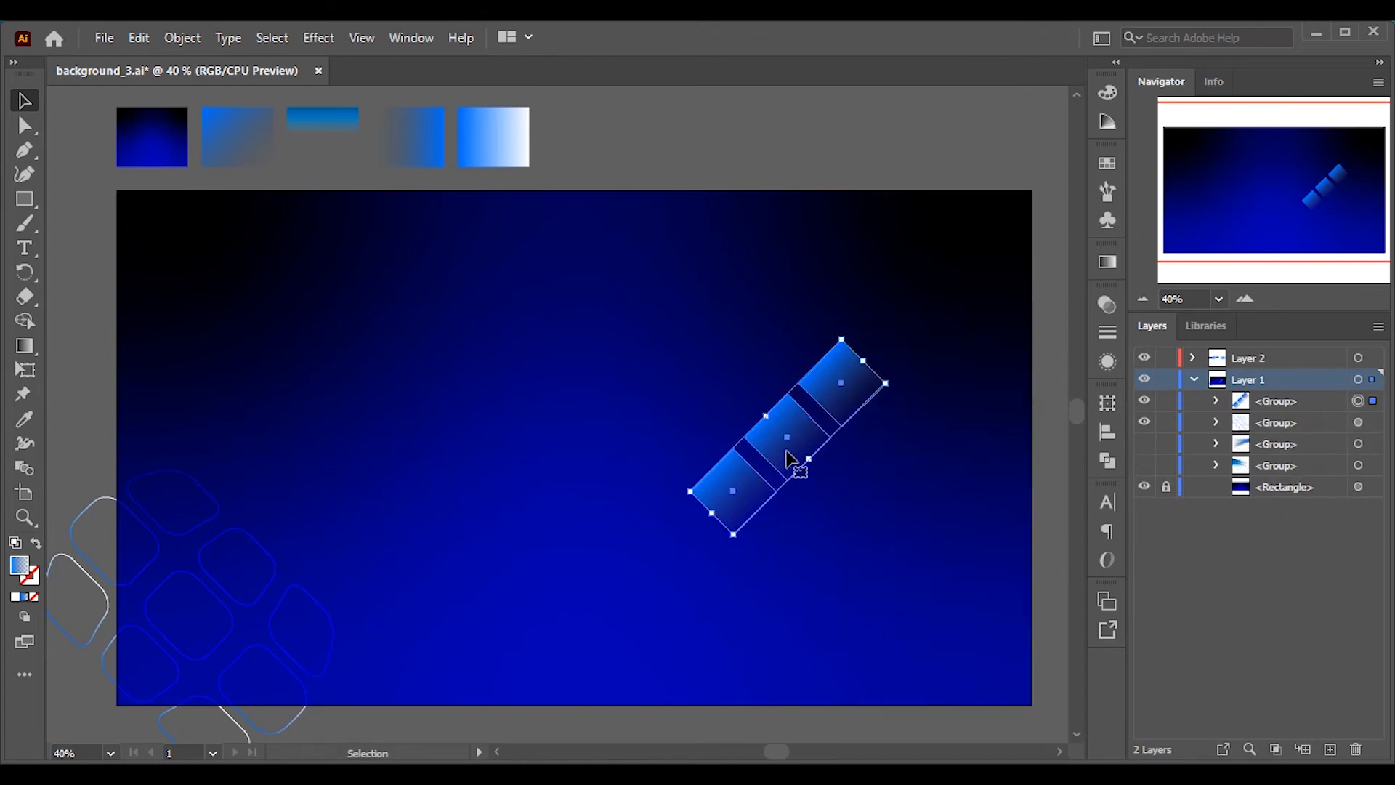
{"action": "left_click_drag", "start_coordinate": [792, 458], "coordinate": [839, 509]}
{"action": "key", "text": "ctrl+d"}
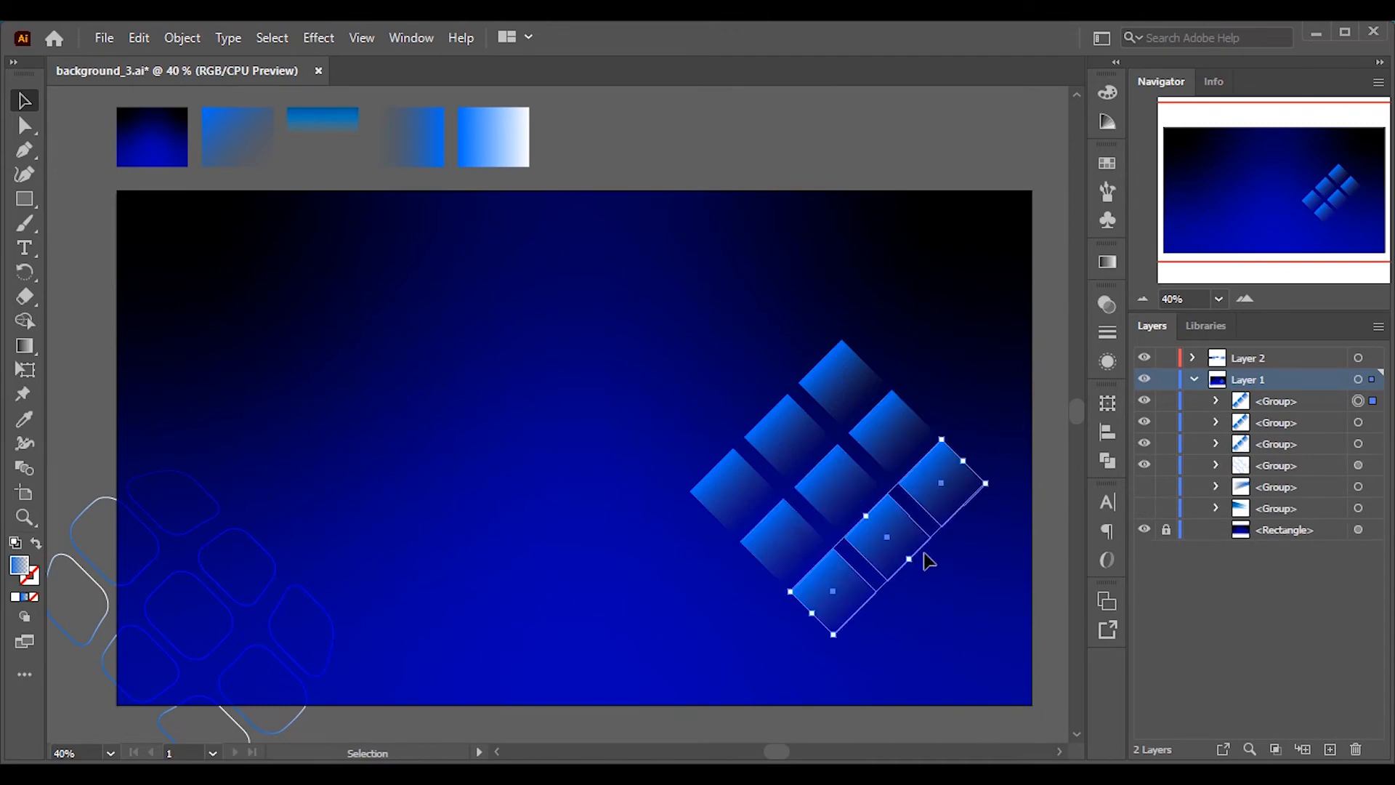
Ungroup the two outer diamond rows and remove the lower-left diamond from each
{"action": "left_click", "coordinate": [761, 471]}
{"action": "right_click", "coordinate": [748, 483]}
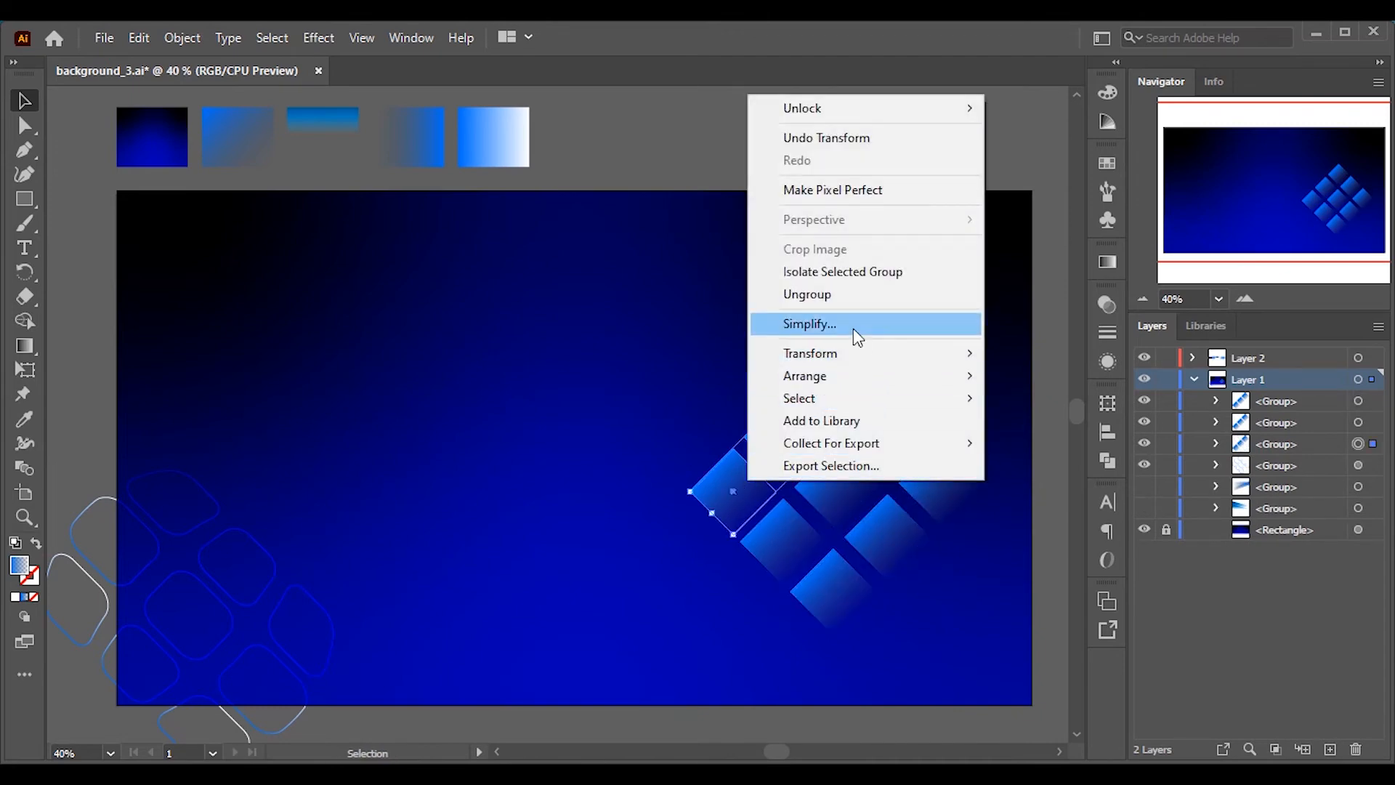
{"action": "left_click", "coordinate": [857, 292]}
{"action": "right_click", "coordinate": [878, 555]}
{"action": "left_click", "coordinate": [937, 364]}
{"action": "left_click_drag", "start_coordinate": [722, 498], "coordinate": [828, 628]}
{"action": "key", "text": "ctrl+z"}
Regroup the two remaining diamonds of each outer row as separate pairs
{"action": "right_click", "coordinate": [830, 392]}
{"action": "left_click", "coordinate": [921, 463]}
{"action": "left_click", "coordinate": [909, 534]}
{"action": "left_click", "coordinate": [947, 492], "text": "shift"}
{"action": "right_click", "coordinate": [946, 491]}
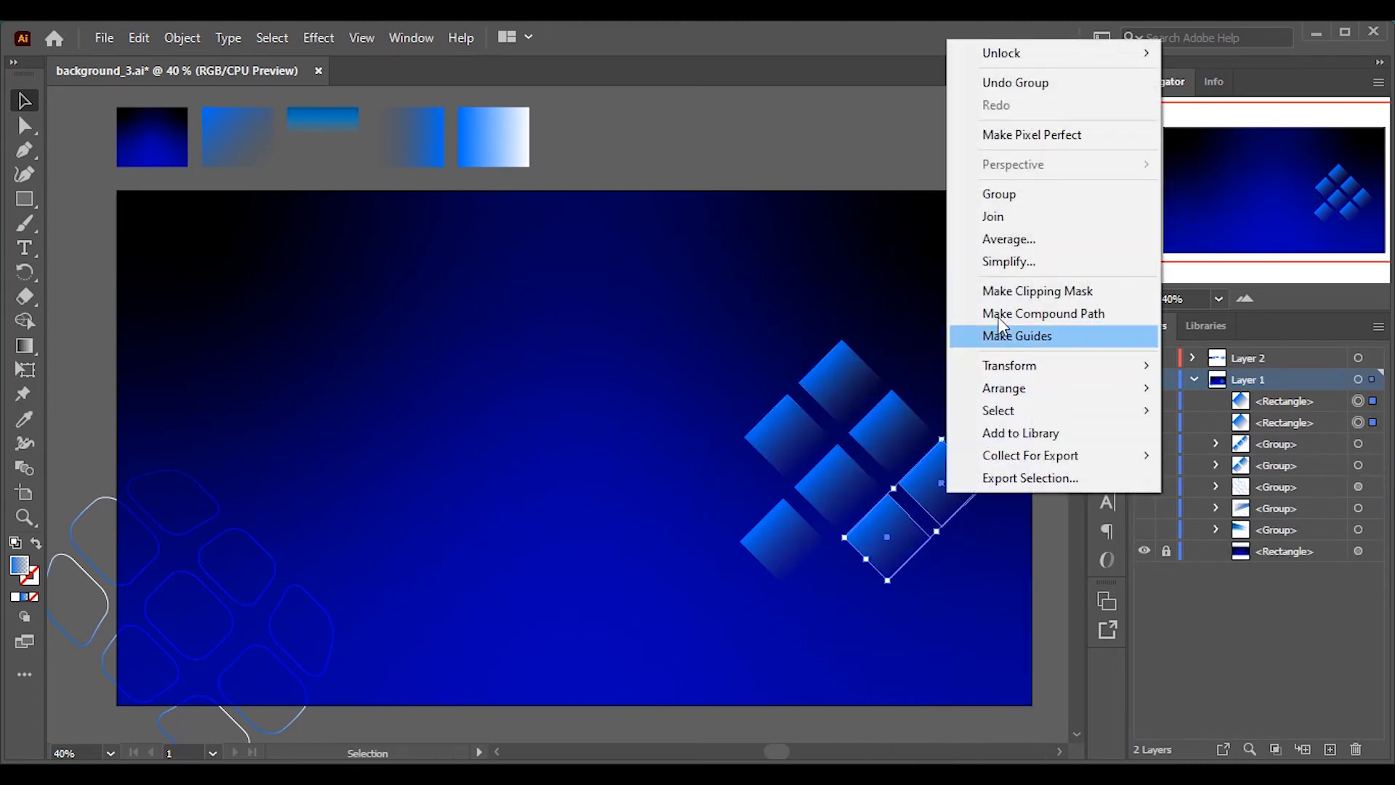
{"action": "left_click", "coordinate": [999, 194]}
Slide both outer pairs diagonally down-left to stagger them against the middle row, and group all the diamonds
{"action": "left_click", "coordinate": [787, 452]}
{"action": "left_click_drag", "start_coordinate": [899, 556], "coordinate": [876, 573]}
{"action": "left_click", "coordinate": [914, 596]}
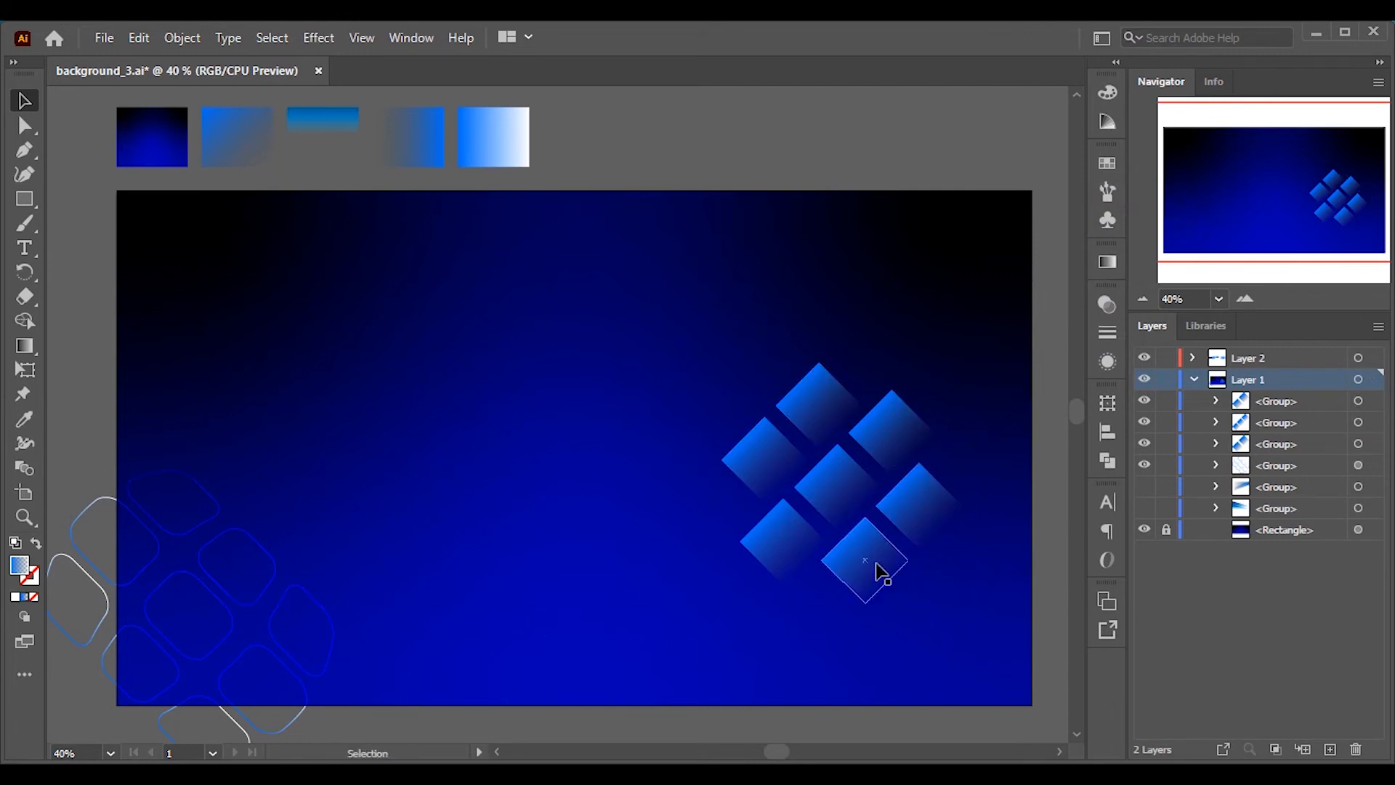
{"action": "left_click", "coordinate": [825, 494], "text": "shift"}
{"action": "left_click", "coordinate": [867, 566], "text": "shift"}
{"action": "right_click", "coordinate": [866, 567]}
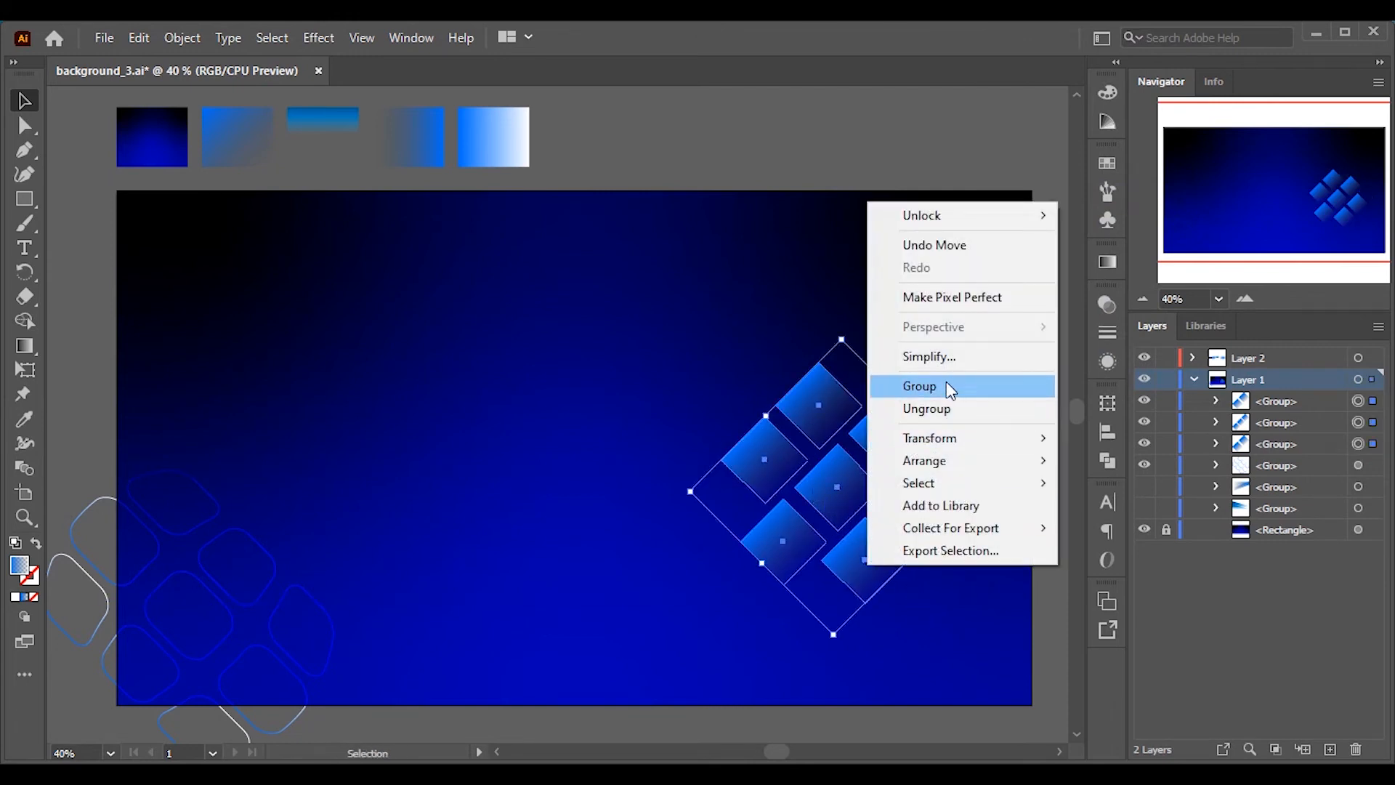
{"action": "left_click", "coordinate": [946, 385]}
Move the diamond group over the artboard's bottom-right corner, and slightly shrink and reposition the rounded outline grid at bottom-left
{"action": "left_click_drag", "start_coordinate": [869, 574], "coordinate": [991, 730]}
{"action": "left_click", "coordinate": [799, 511]}
{"action": "left_click", "coordinate": [296, 605]}
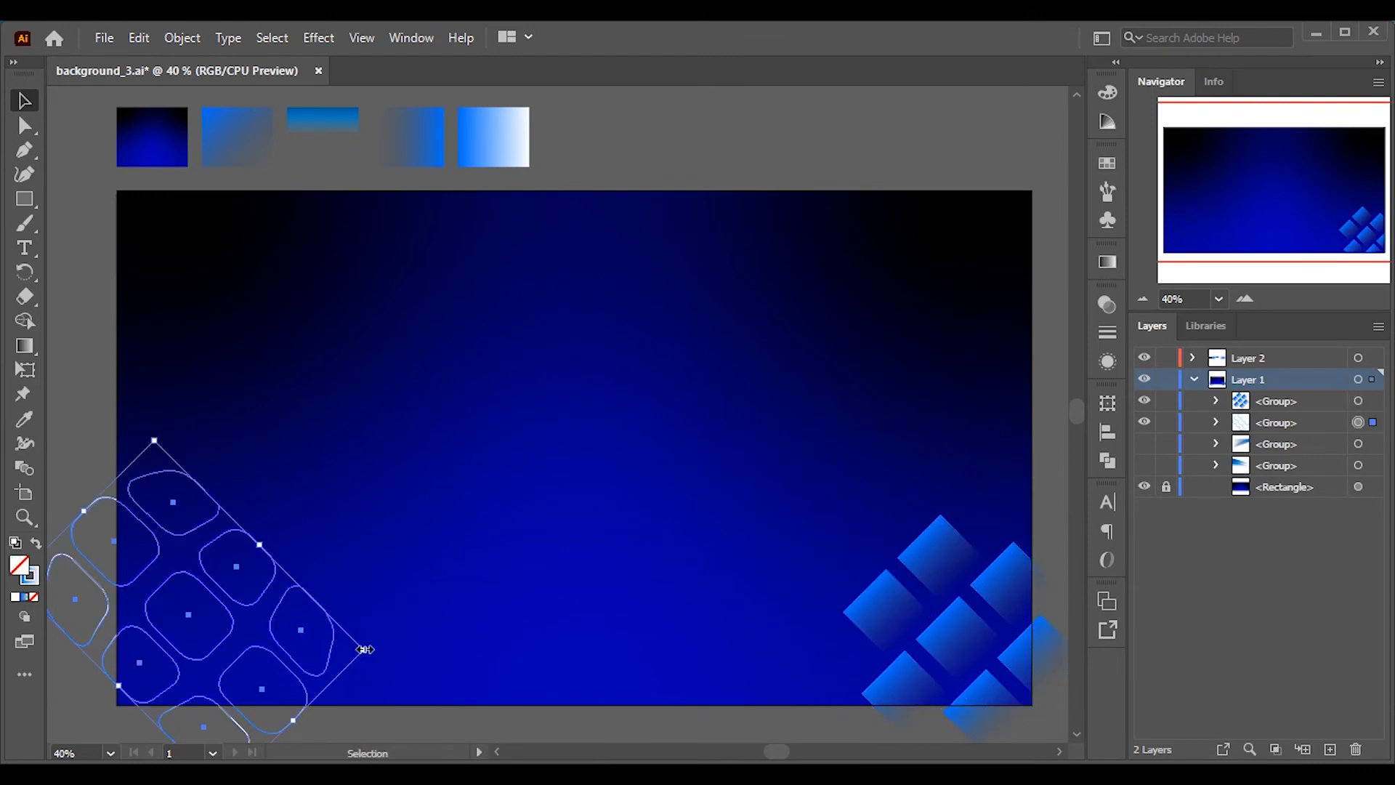
{"action": "left_click_drag", "start_coordinate": [365, 649], "coordinate": [339, 645]}
{"action": "left_click_drag", "start_coordinate": [255, 658], "coordinate": [266, 666]}
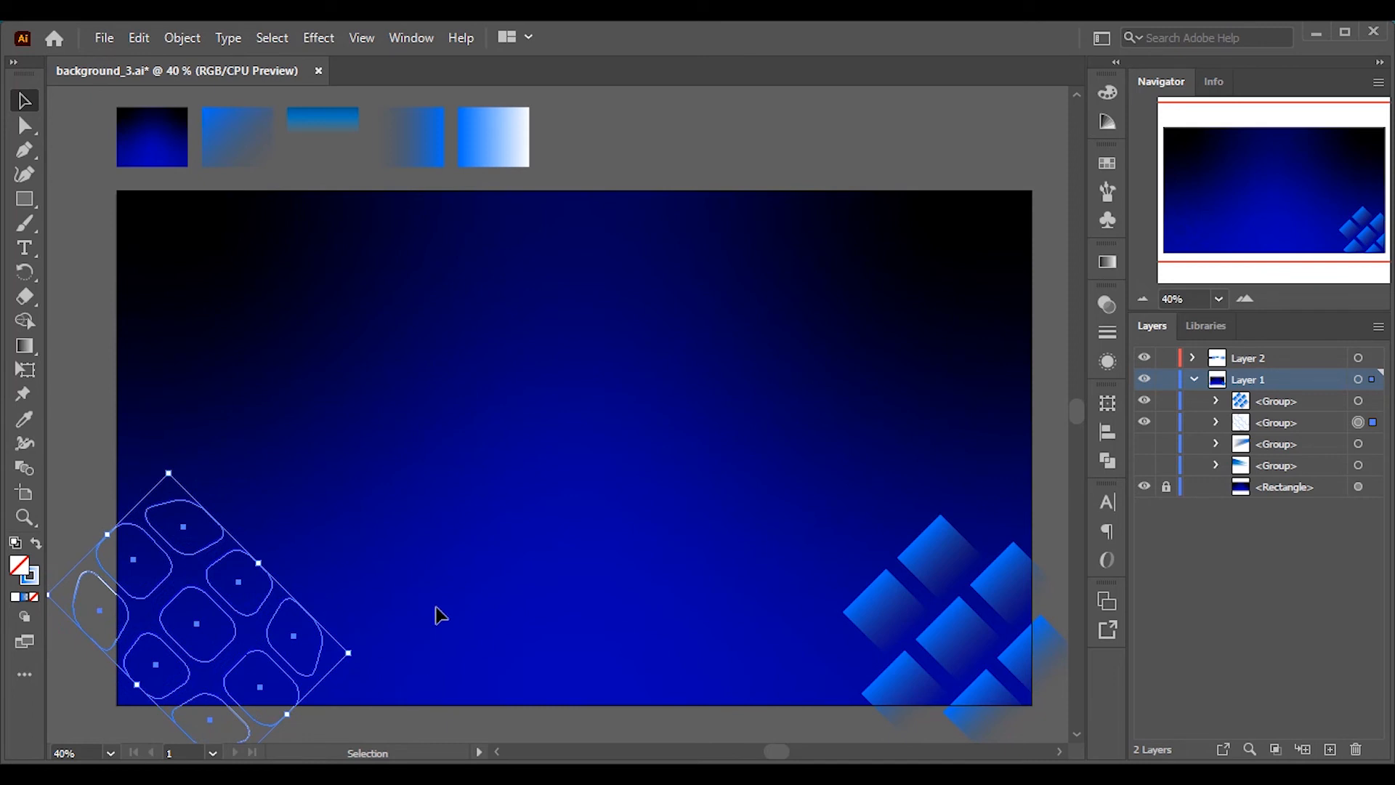
{"action": "left_click", "coordinate": [437, 613]}
Show both hidden gradient groups and move the lowest one straight down until its top edge is level with the swatches' top
{"action": "left_click", "coordinate": [1144, 443]}
{"action": "left_click", "coordinate": [1144, 465]}
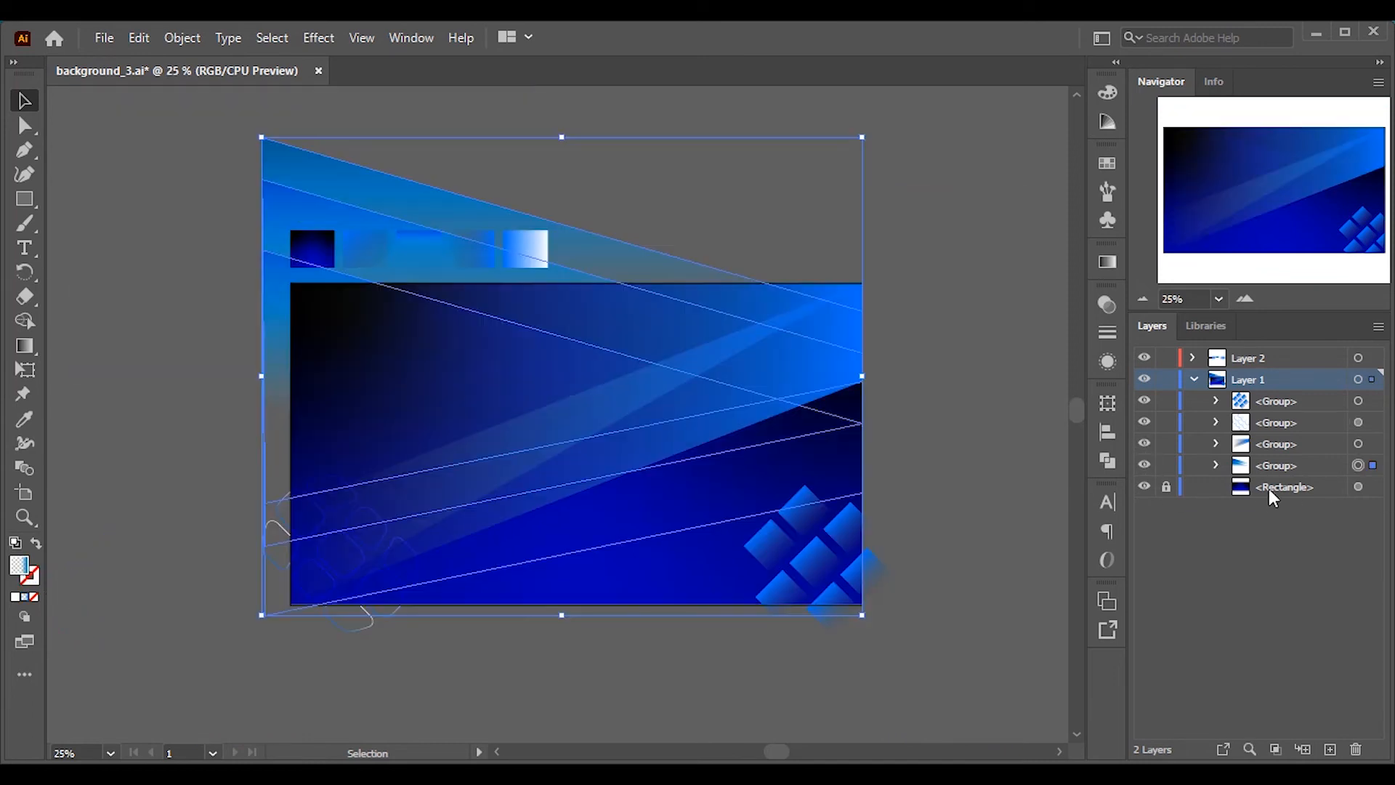
{"action": "key", "text": "Down"}
{"action": "key", "text": "Down"}
{"action": "key", "text": "Down"}
{"action": "key", "text": "Down"}
{"action": "key", "text": "Down"}
{"action": "key", "text": "Down"}
{"action": "key", "text": "Down"}
{"action": "key", "text": "Down"}
{"action": "key", "text": "Down"}
{"action": "key", "text": "Down"}
{"action": "key", "text": "Down"}
{"action": "key", "text": "Down"}
{"action": "key", "text": "Down"}
{"action": "key", "text": "Down"}
{"action": "key", "text": "Down"}
{"action": "key", "text": "Down"}
{"action": "key", "text": "Down"}
{"action": "key", "text": "Down"}
{"action": "key", "text": "Down"}
{"action": "key", "text": "Down"}
{"action": "key", "text": "Down"}
{"action": "key", "text": "Down"}
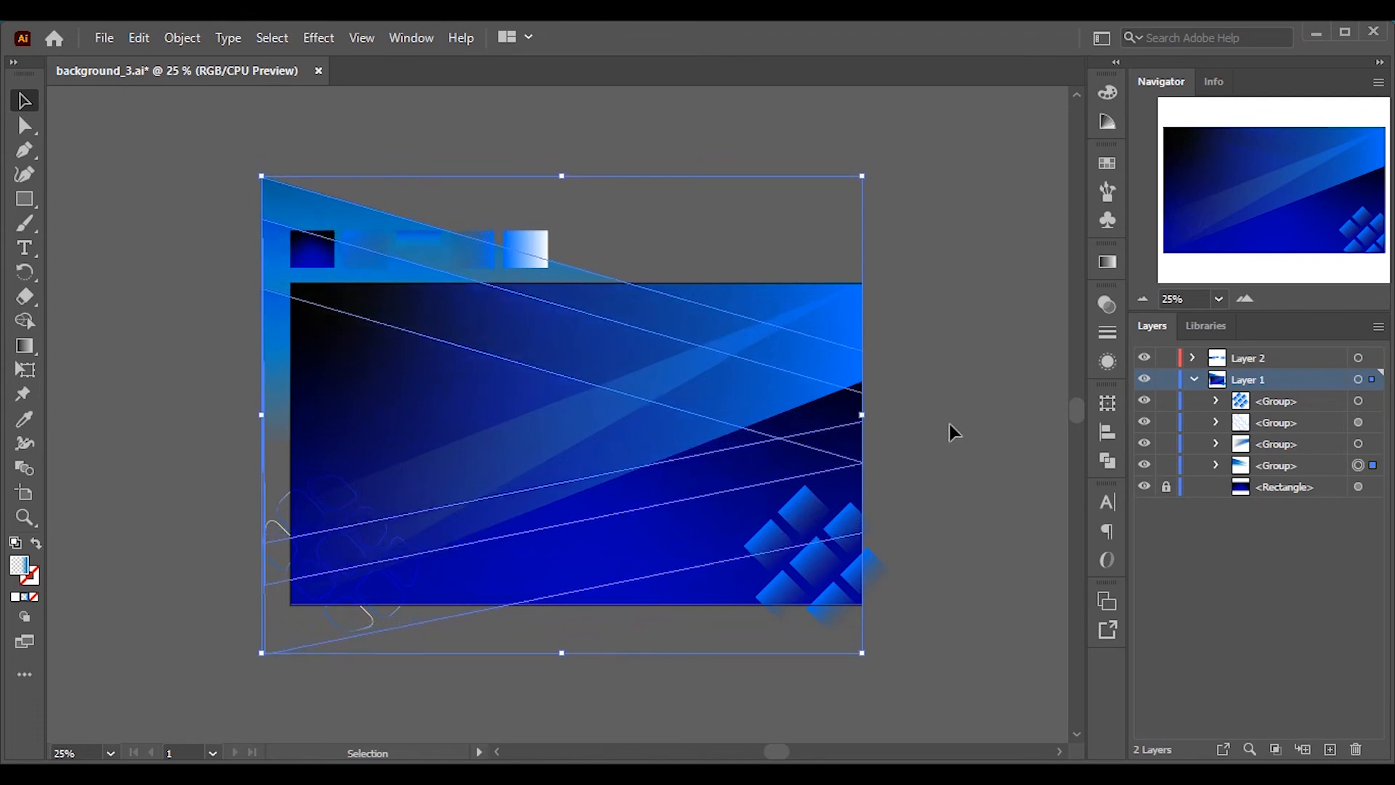
{"action": "key", "text": "Down"}
{"action": "key", "text": "Down"}
{"action": "key", "text": "Down"}
{"action": "key", "text": "Down"}
{"action": "key", "text": "Down"}
{"action": "key", "text": "Down"}
{"action": "key", "text": "Down"}
{"action": "key", "text": "Down"}
{"action": "key", "text": "Down"}
{"action": "key", "text": "Down"}
{"action": "key", "text": "Down"}
{"action": "key", "text": "Down"}
{"action": "key", "text": "Down"}
{"action": "key", "text": "Down"}
{"action": "key", "text": "Down"}
{"action": "key", "text": "Down"}
{"action": "key", "text": "Down"}
{"action": "key", "text": "Down"}
{"action": "key", "text": "Down"}
{"action": "key", "text": "Down"}
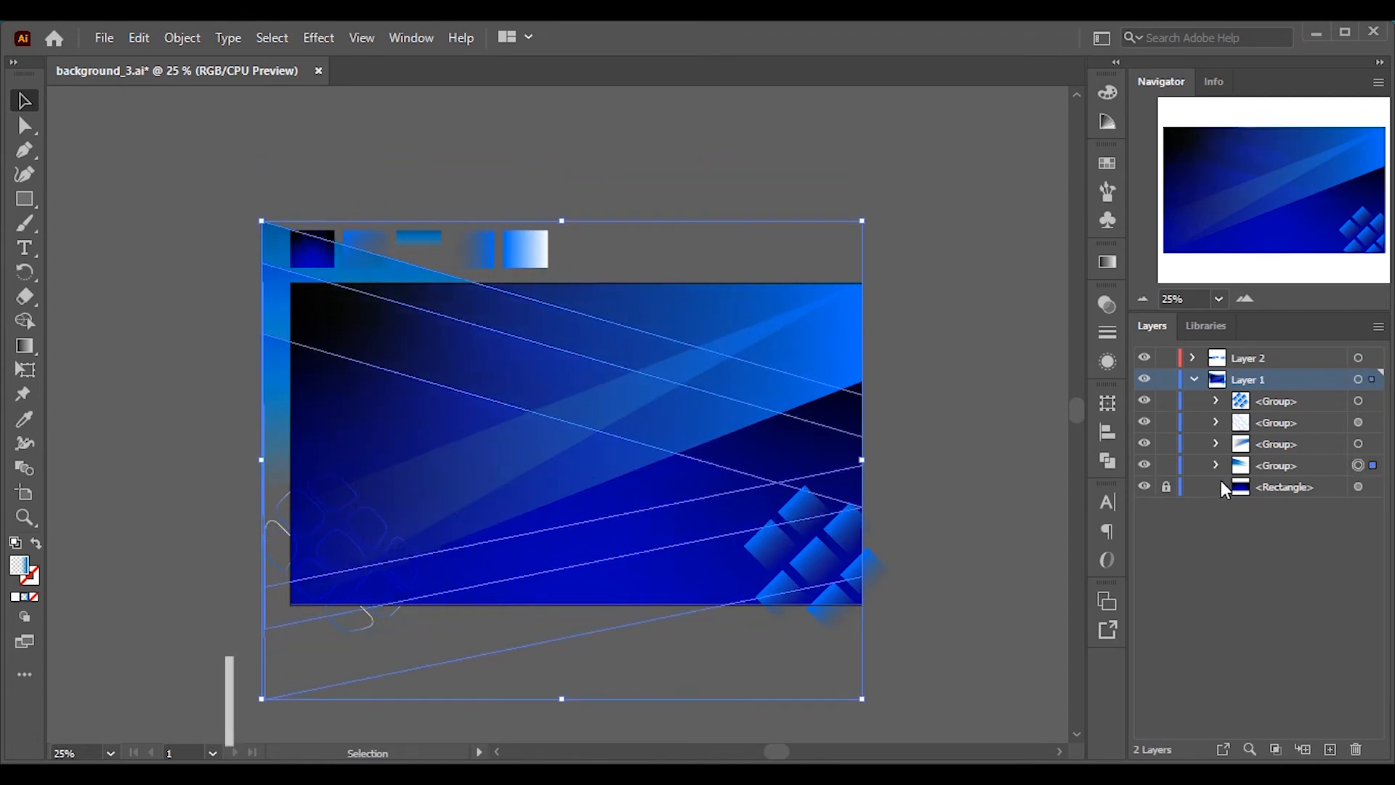
{"action": "left_click", "coordinate": [956, 516]}
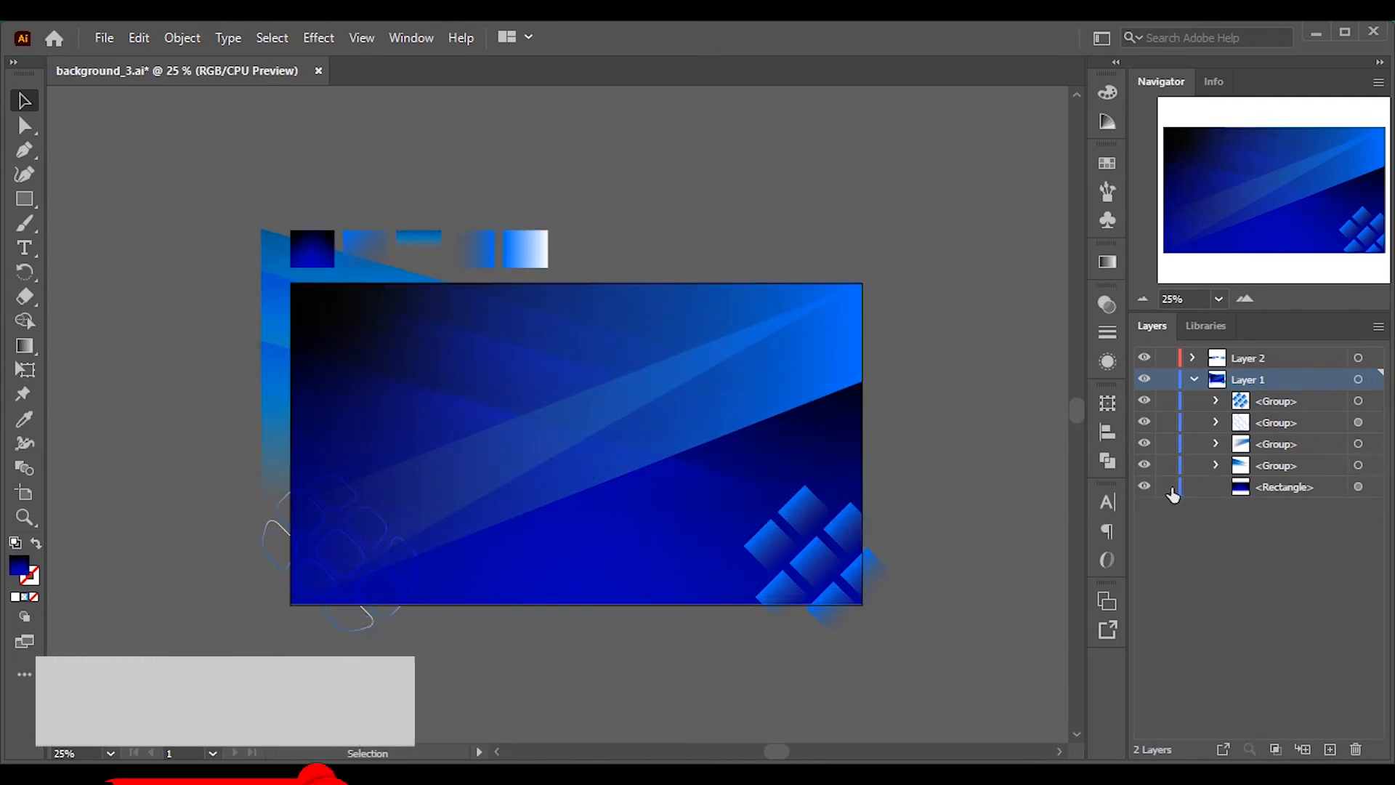
Unlock the backdrop rectangle in Layer 1, copy it, and paste the copy in place
{"action": "left_click", "coordinate": [1168, 489]}
{"action": "left_click", "coordinate": [1358, 485]}
{"action": "left_click", "coordinate": [139, 37]}
{"action": "left_click", "coordinate": [215, 136]}
{"action": "left_click", "coordinate": [139, 37]}
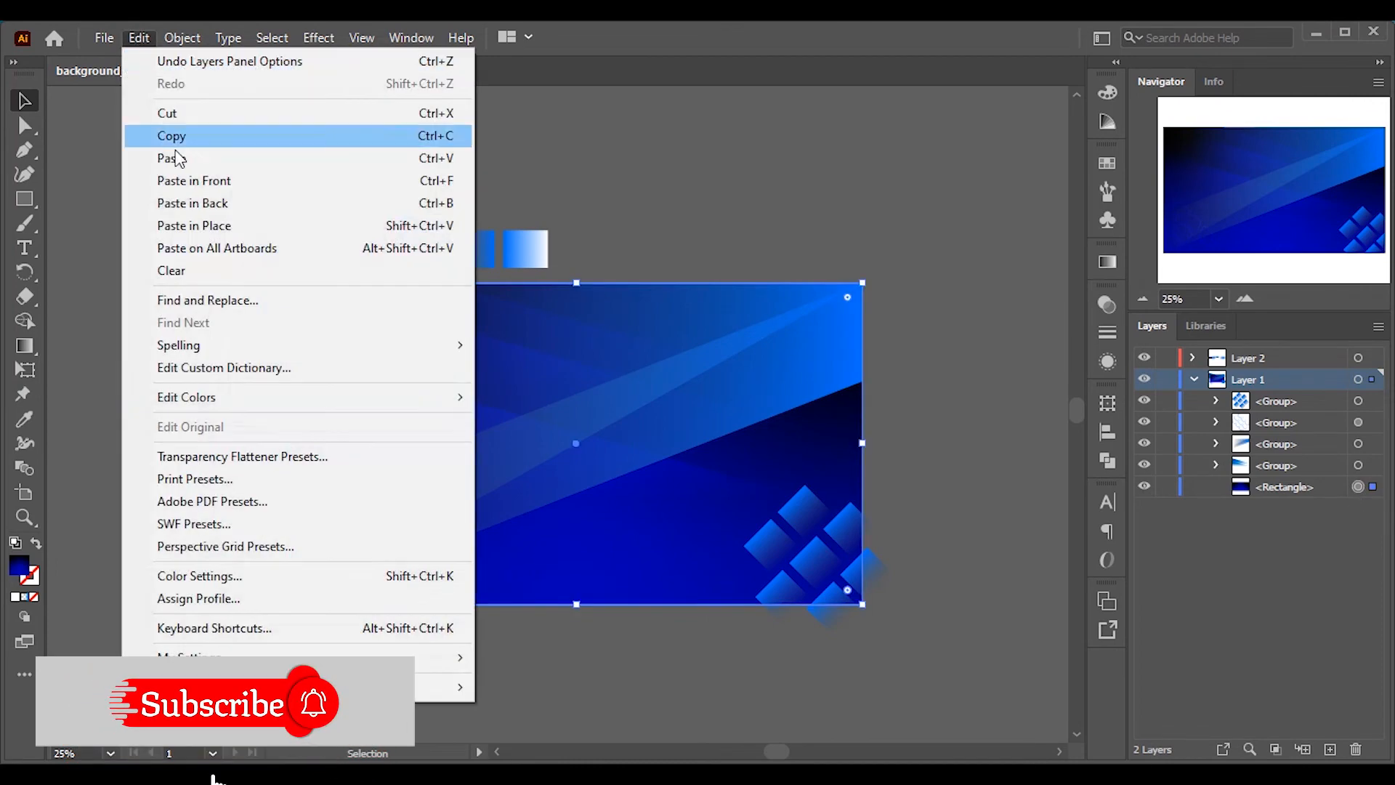
{"action": "left_click", "coordinate": [218, 225]}
Select the four artwork groups together with the topmost backdrop rectangle copy and make a clipping mask from them
{"action": "left_click", "coordinate": [1372, 509], "text": "shift"}
{"action": "left_click", "coordinate": [1373, 487], "text": "shift"}
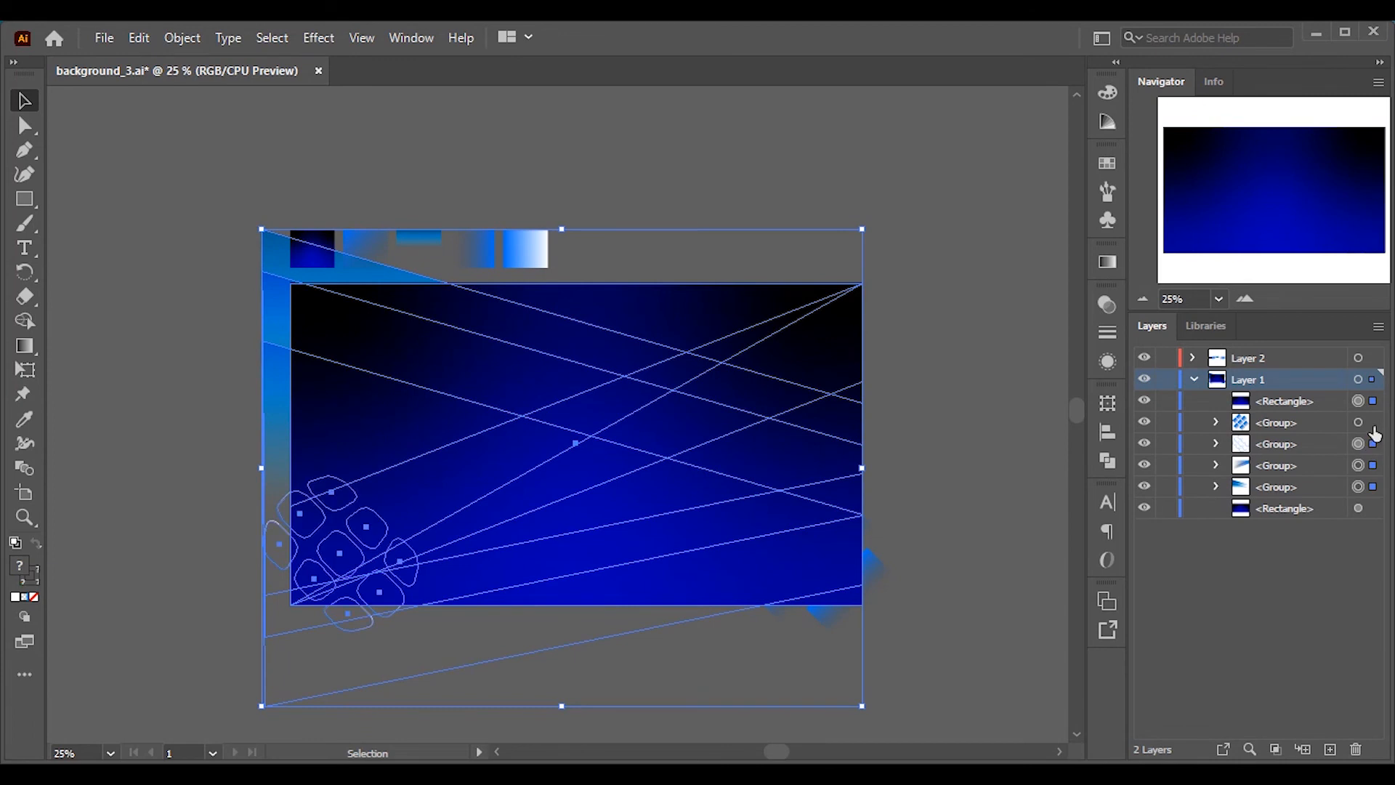
{"action": "right_click", "coordinate": [561, 408]}
{"action": "left_click", "coordinate": [672, 585]}
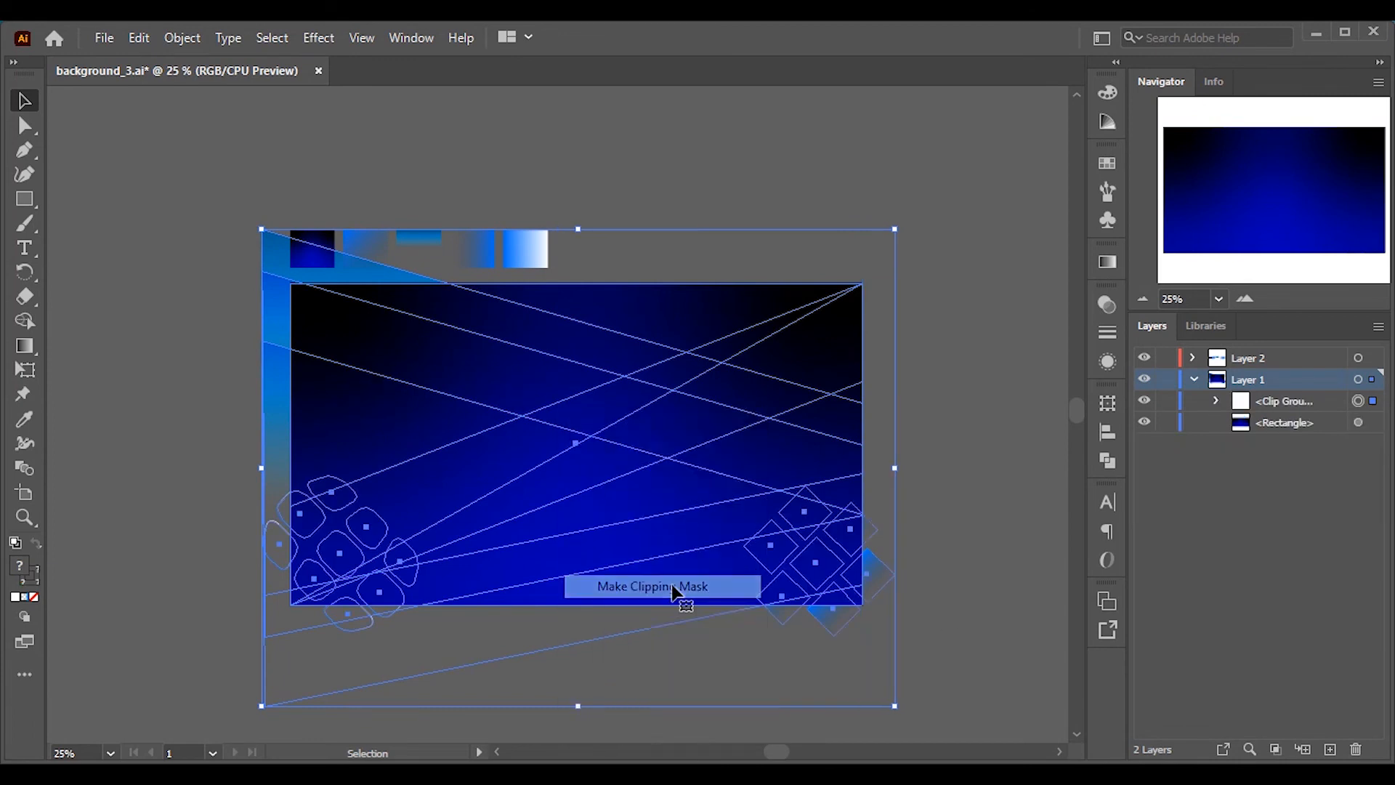